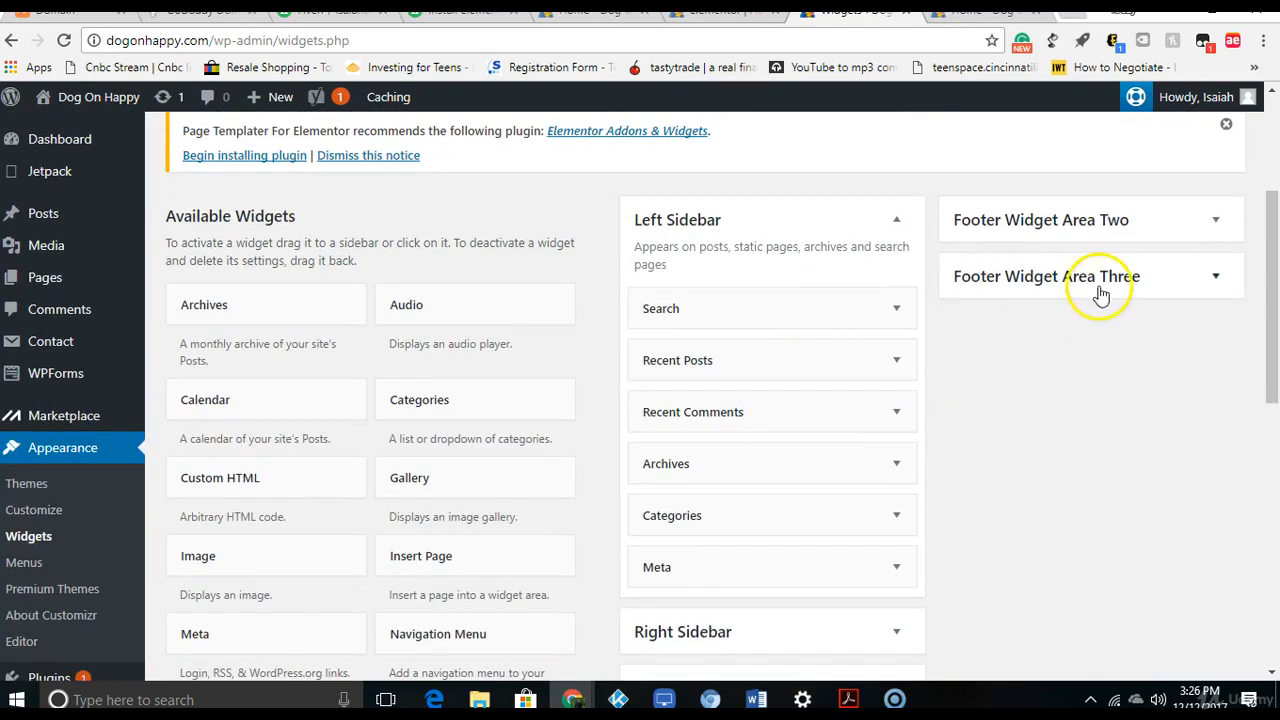
- Load the personal blog's homepage in the browser tab holding the Elementor editor
left_click_drag(1272, 323, 1275, 345)
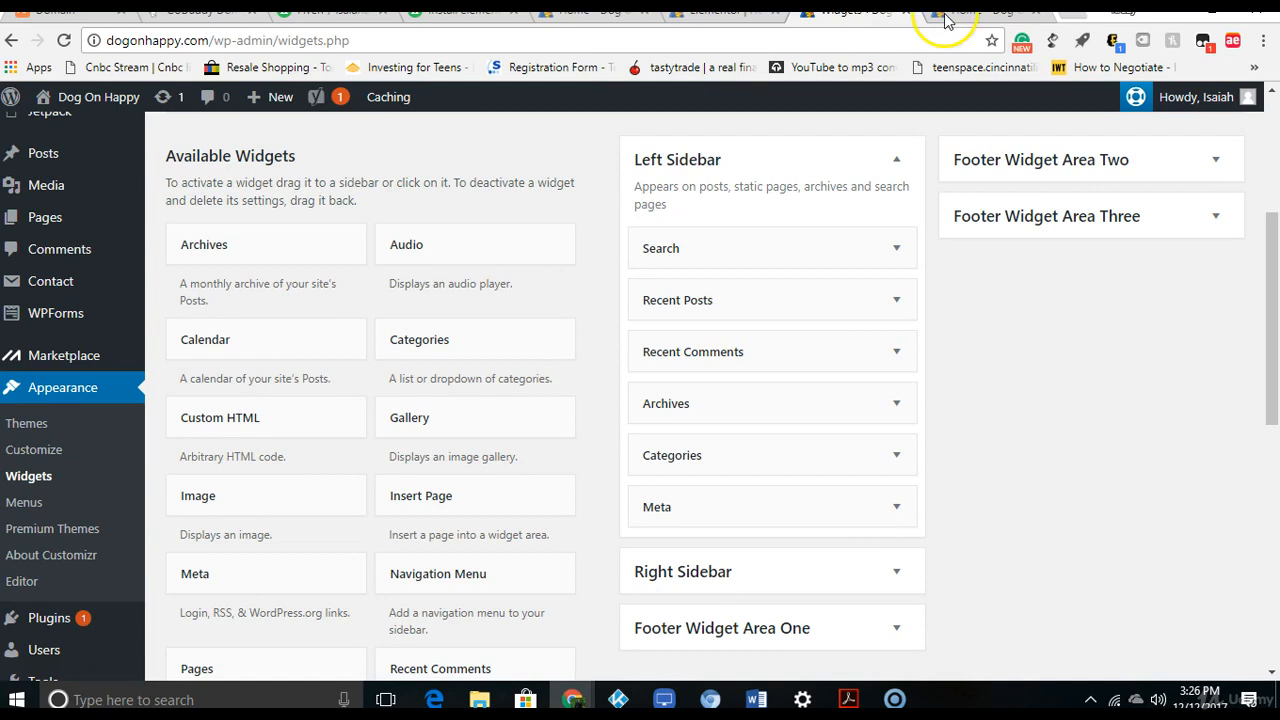
left_click(718, 10)
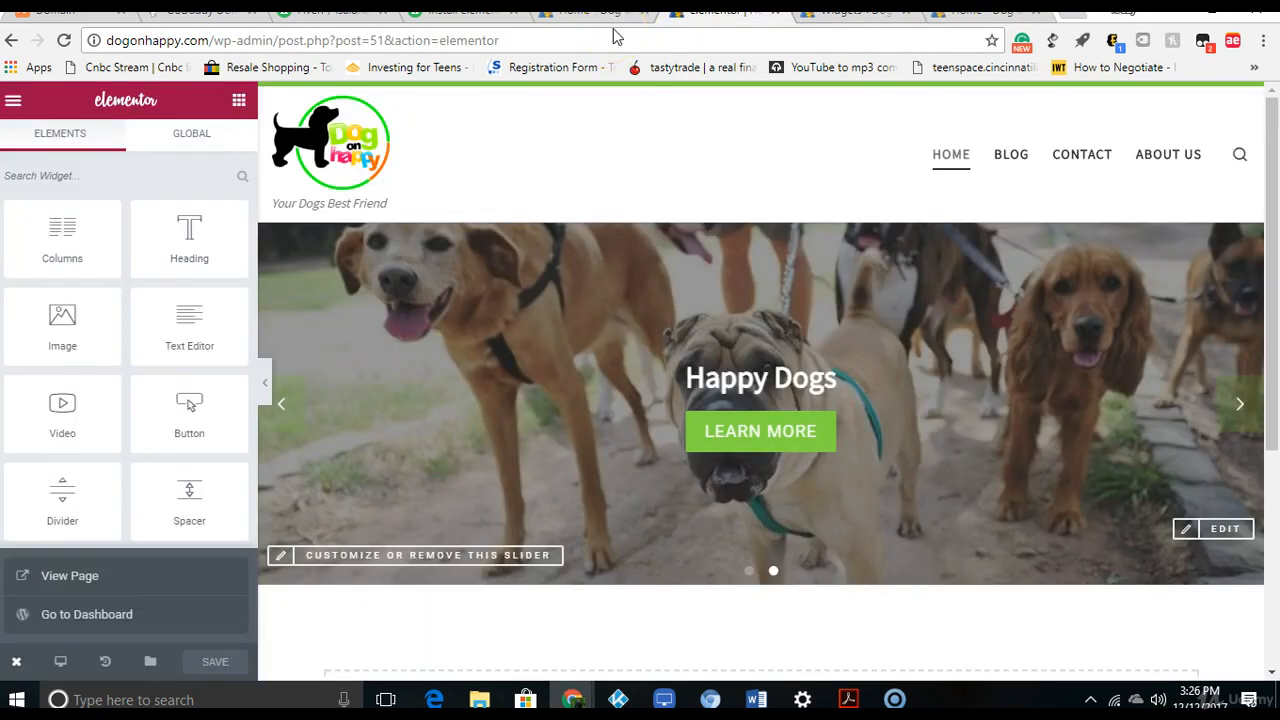
left_click(613, 41)
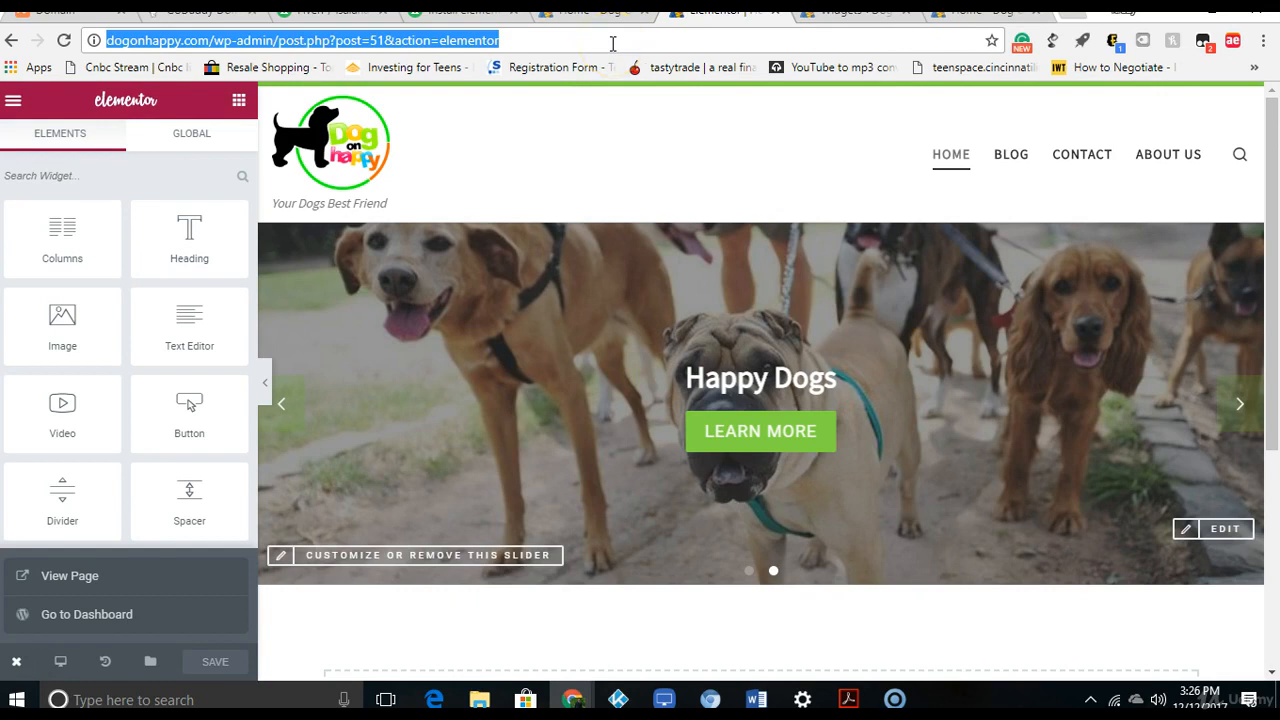
type("isaiahashley.com")
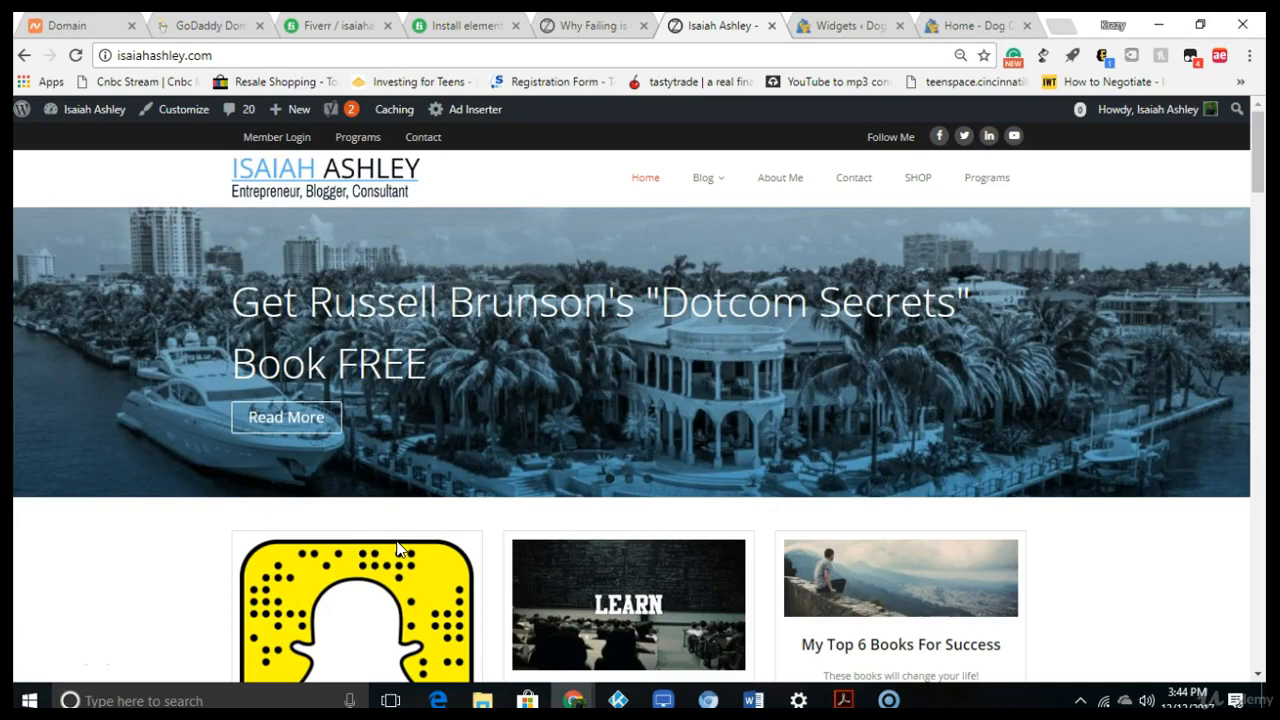
- Examine the widgets in the blog homepage's sidebar and footer
left_click_drag(1262, 170, 1229, 274)
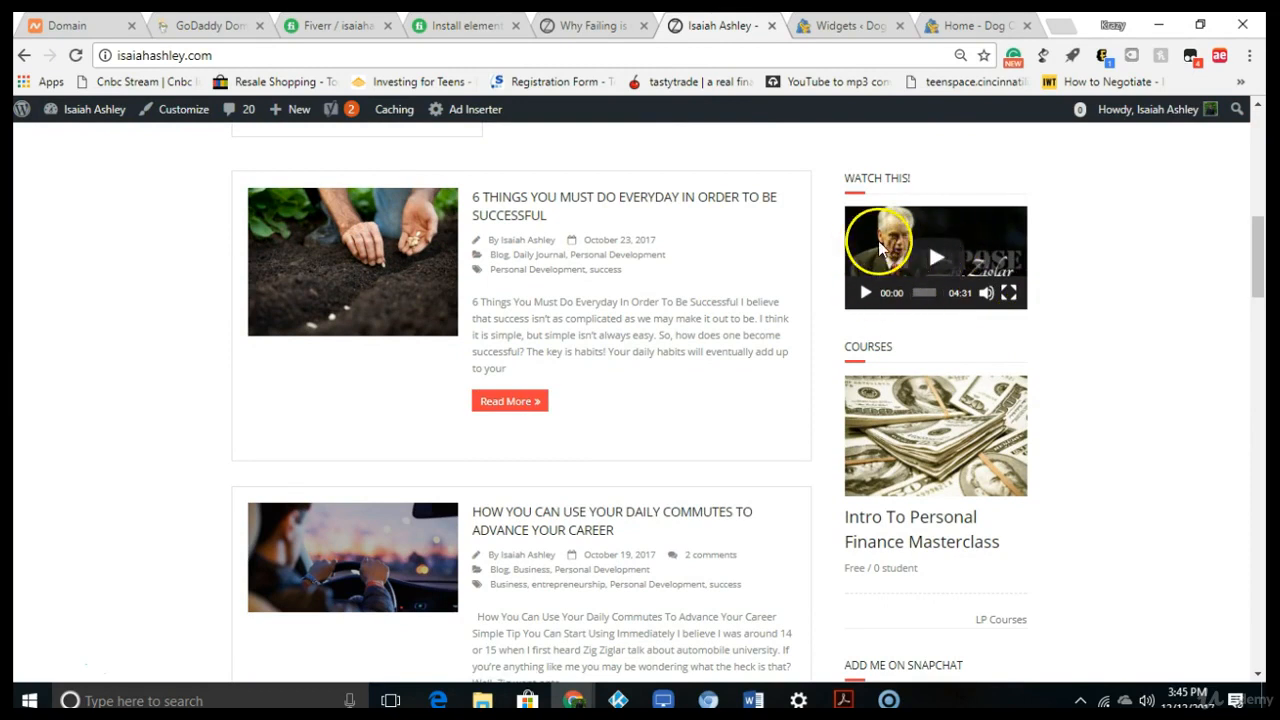
left_click_drag(1257, 271, 1257, 286)
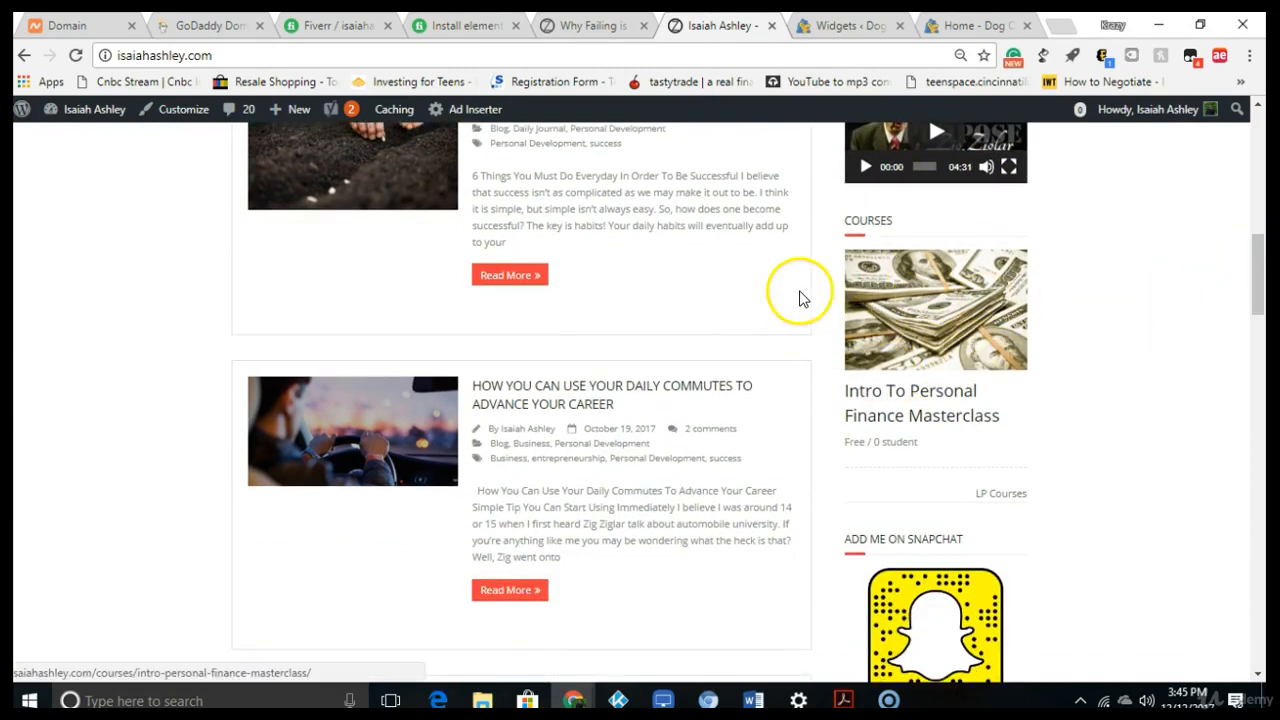
left_click_drag(1258, 299, 1248, 354)
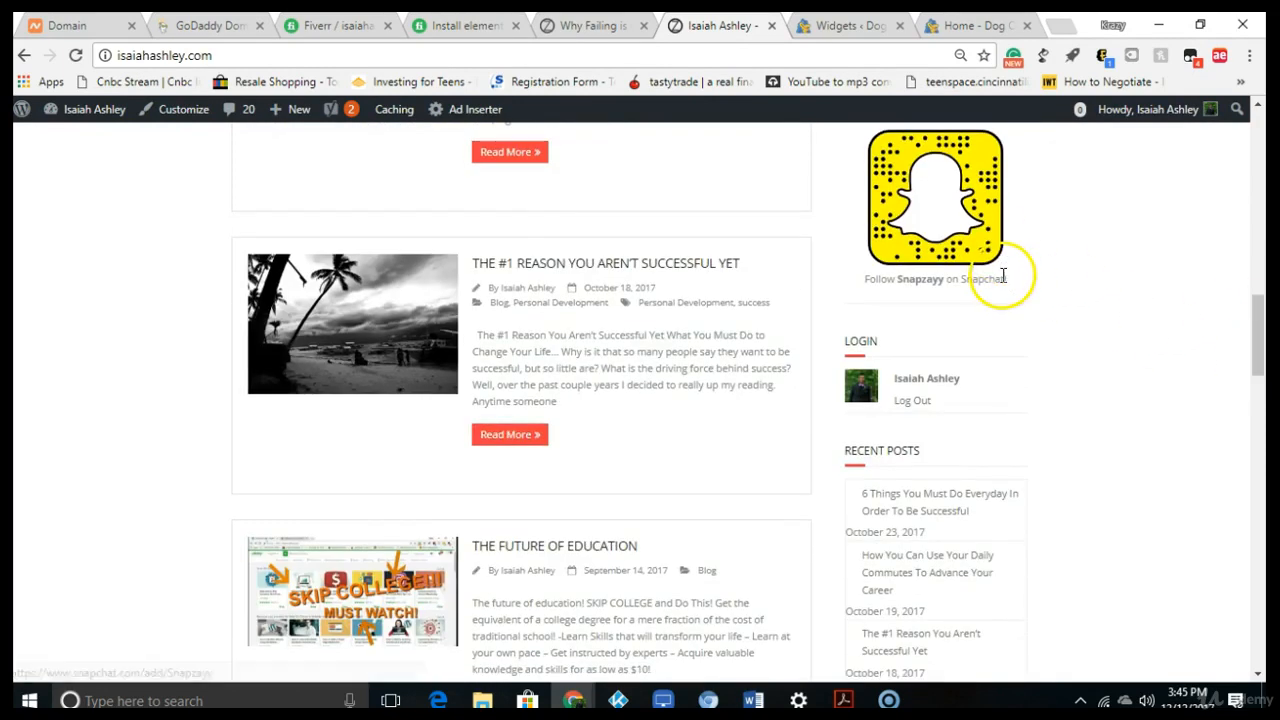
left_click_drag(1258, 340, 1249, 394)
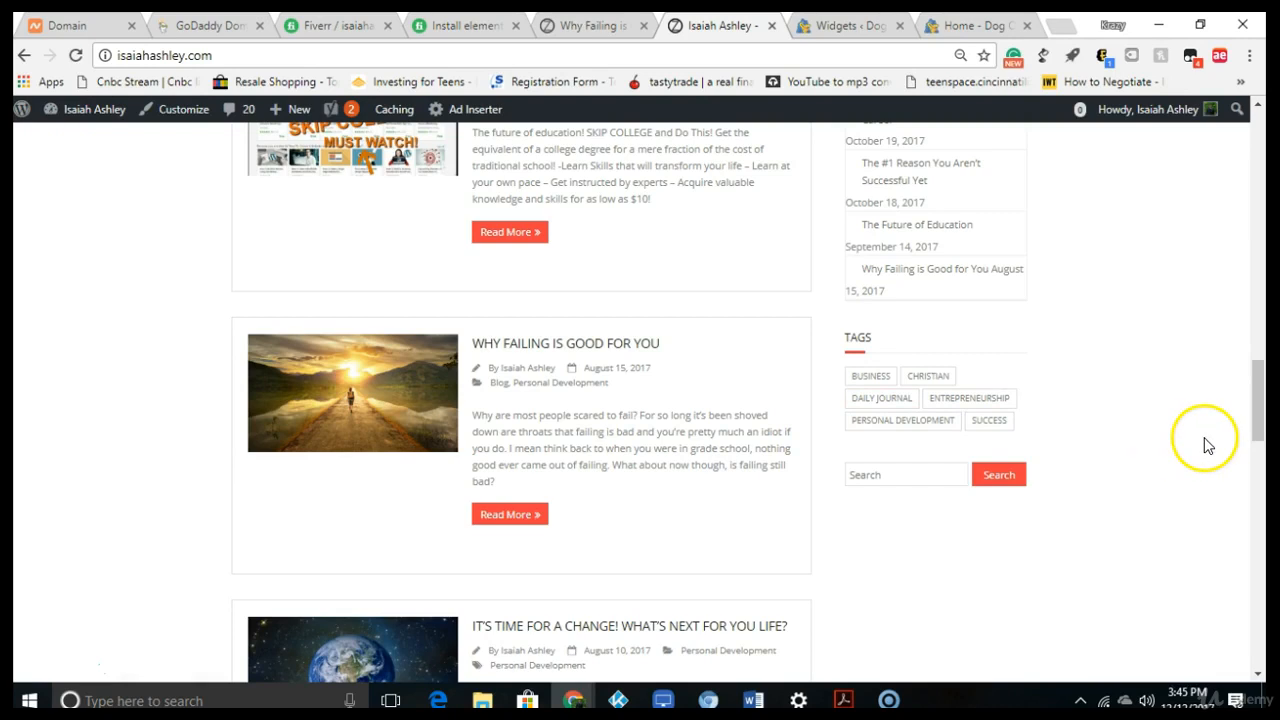
left_click_drag(1262, 428, 1222, 672)
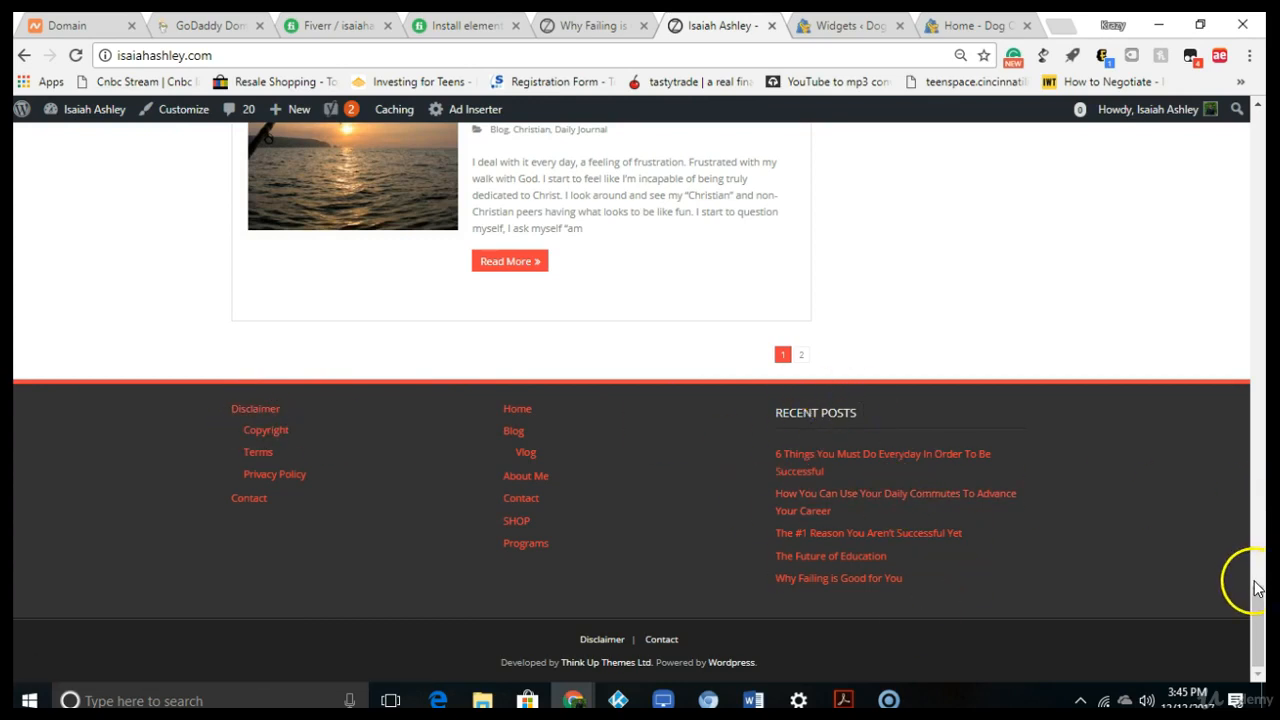
- Open the blog post "6 Things You Must Do Everyday In Order To Be Successful" and examine its sidebar widgets
left_click_drag(1260, 612, 1260, 255)
left_click(520, 300)
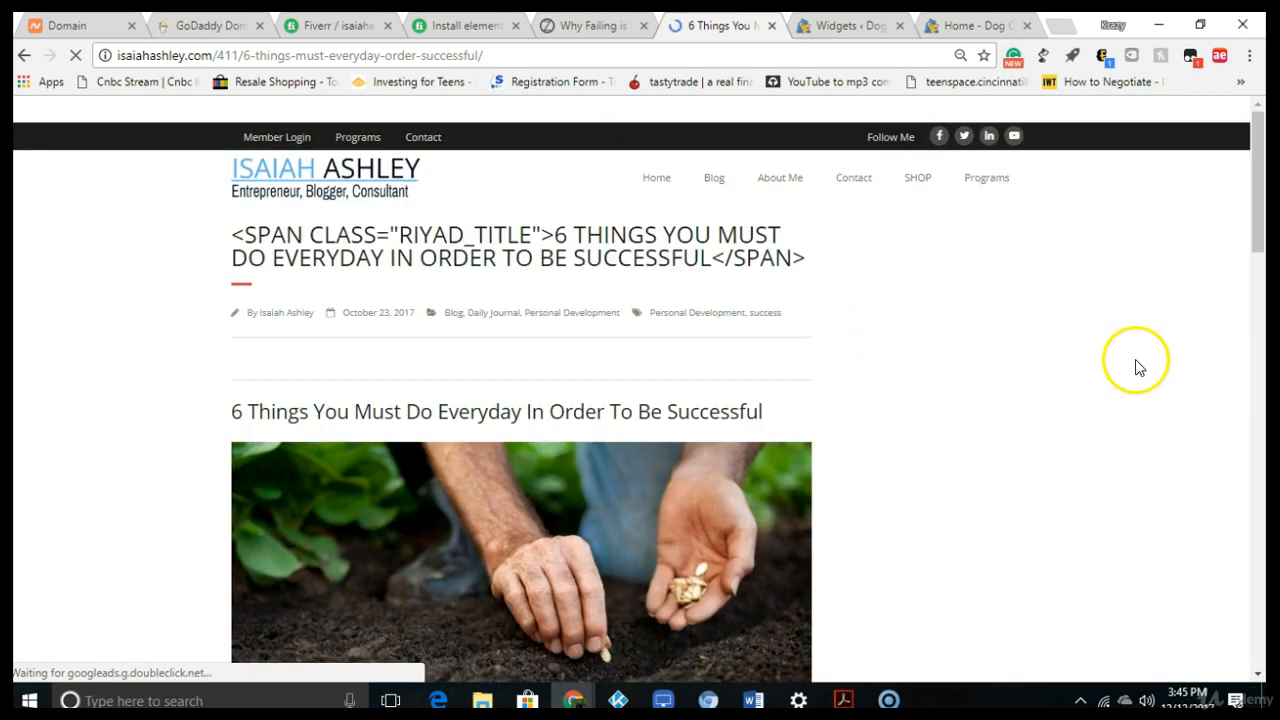
mouse_move(1260, 215)
left_mouse_down()
mouse_move(1206, 583)
mouse_move(1251, 214)
left_mouse_up()
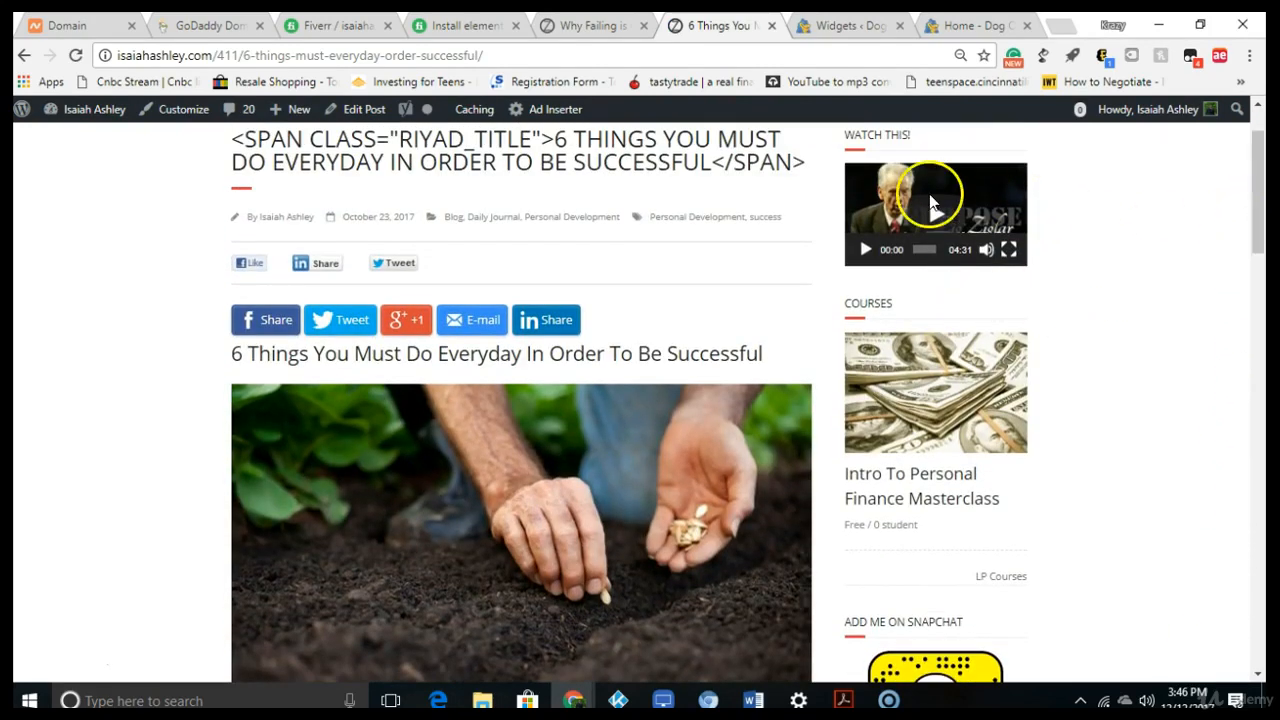
- Switch back to the Dog On Happy Widgets page and review the available widgets and the sidebar and footer areas
left_click(828, 27)
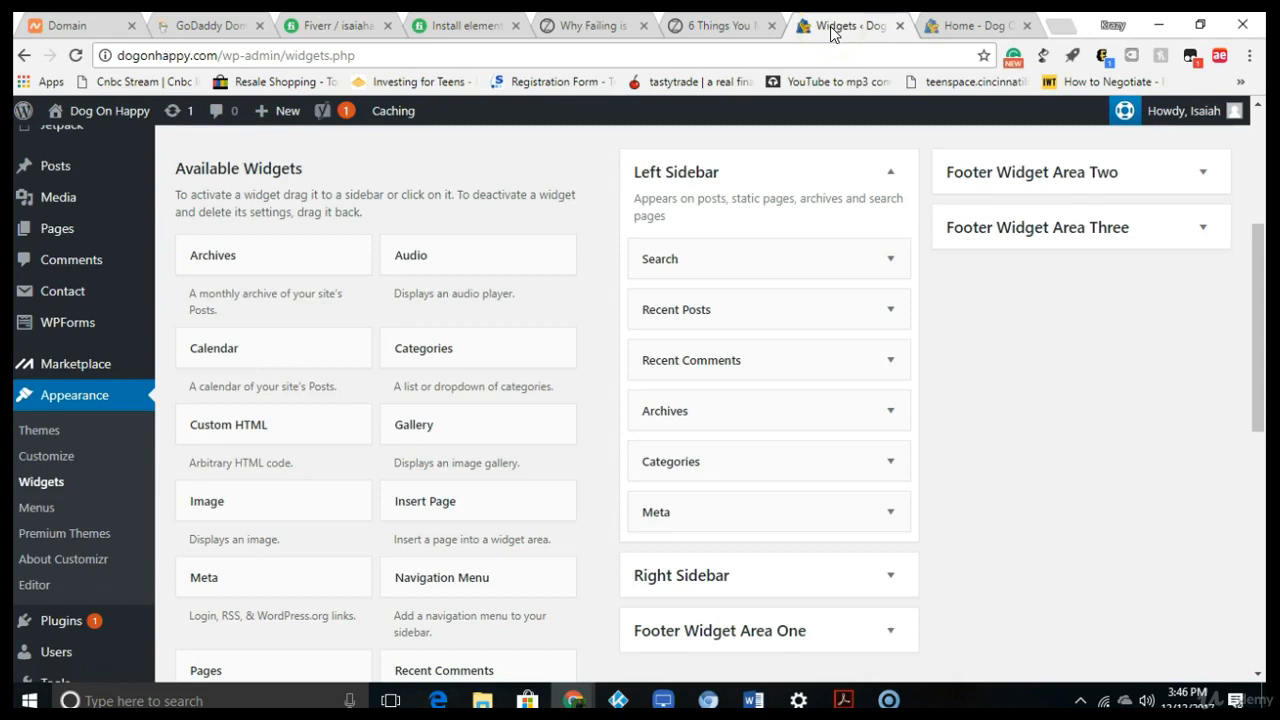
mouse_move(1261, 255)
left_mouse_down()
mouse_move(1262, 290)
mouse_move(1257, 257)
left_mouse_up()
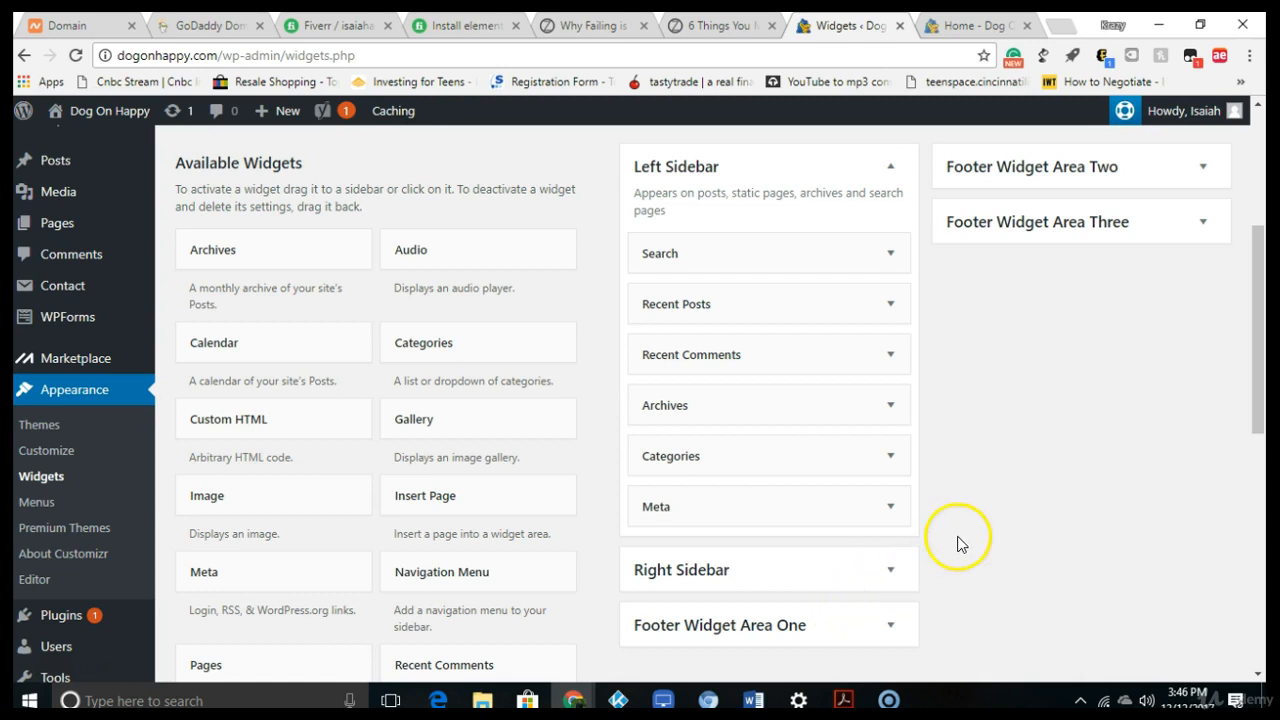
left_click_drag(1257, 343, 1258, 395)
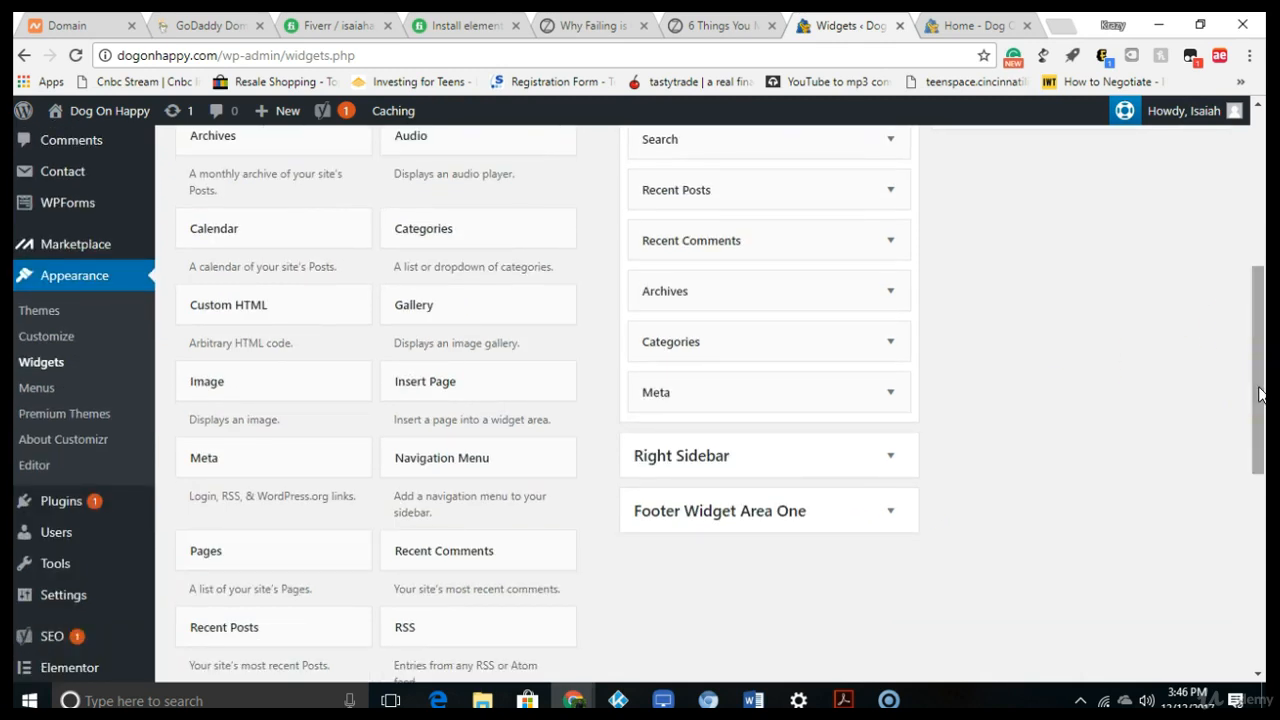
left_click_drag(1260, 389, 1260, 365)
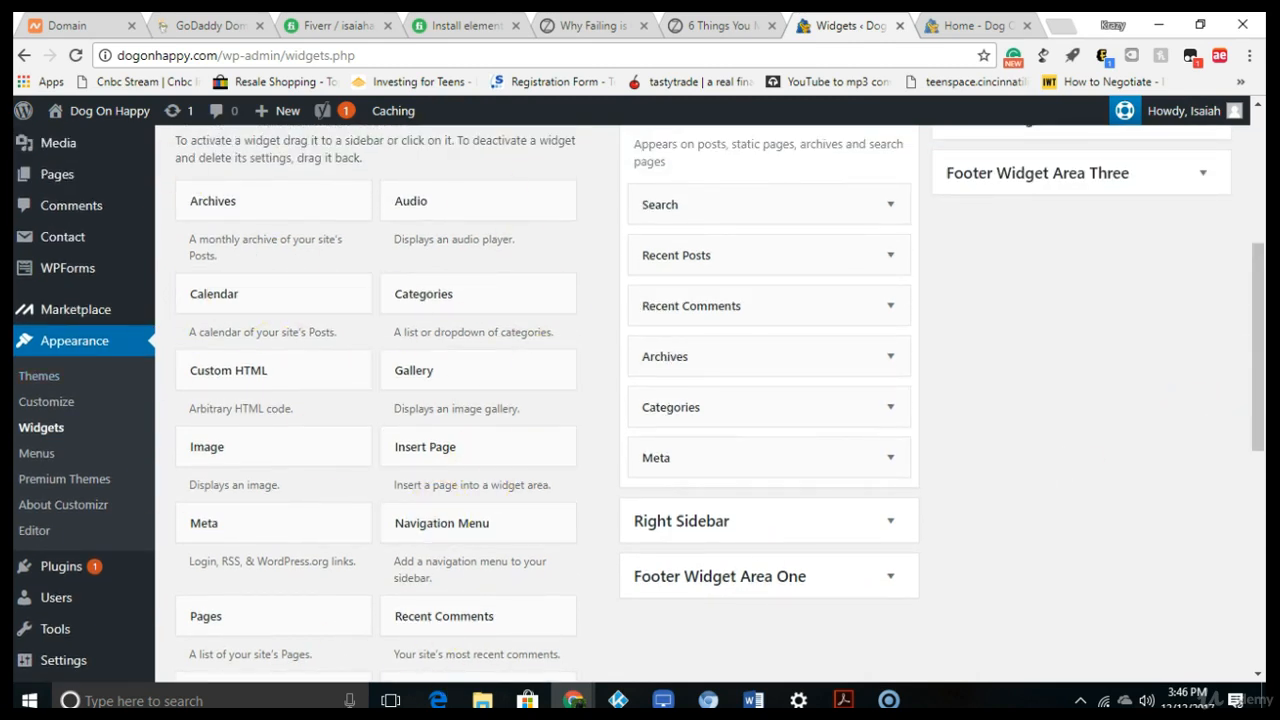
left_click_drag(1257, 414, 1257, 360)
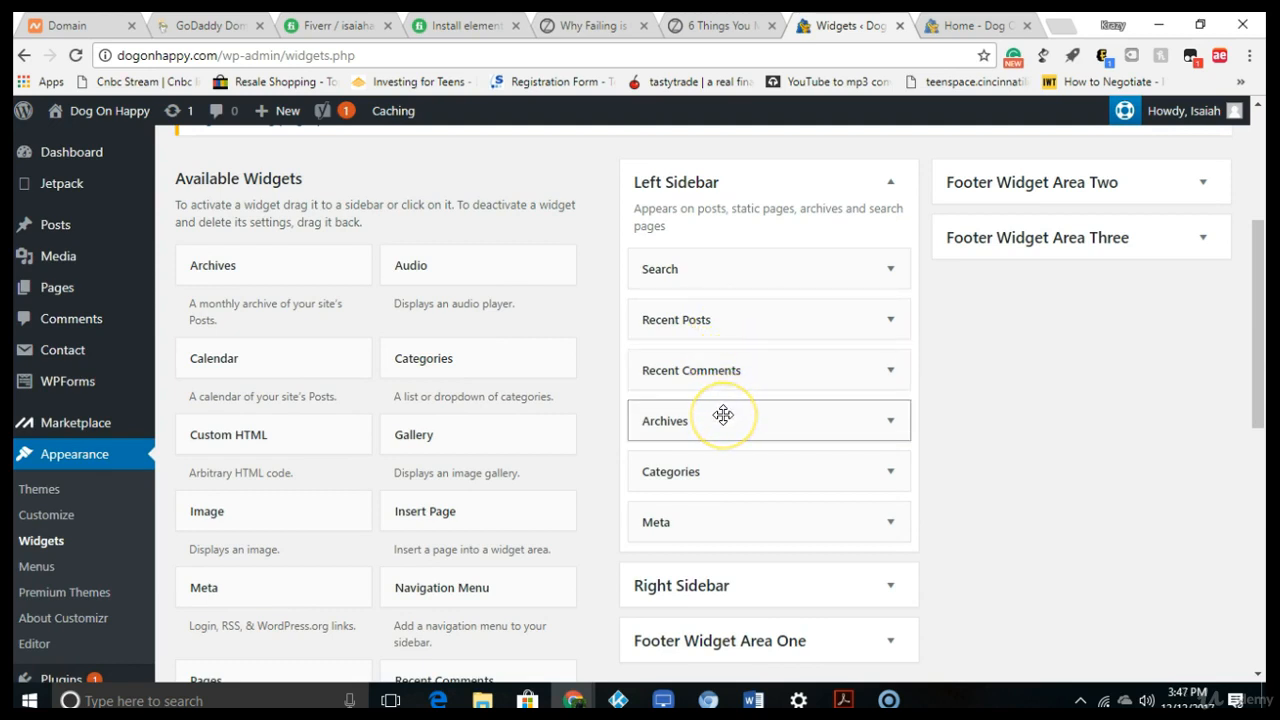
- Delete the Meta, Archives, Recent Comments and Search widgets from the Left Sidebar
left_click(729, 524)
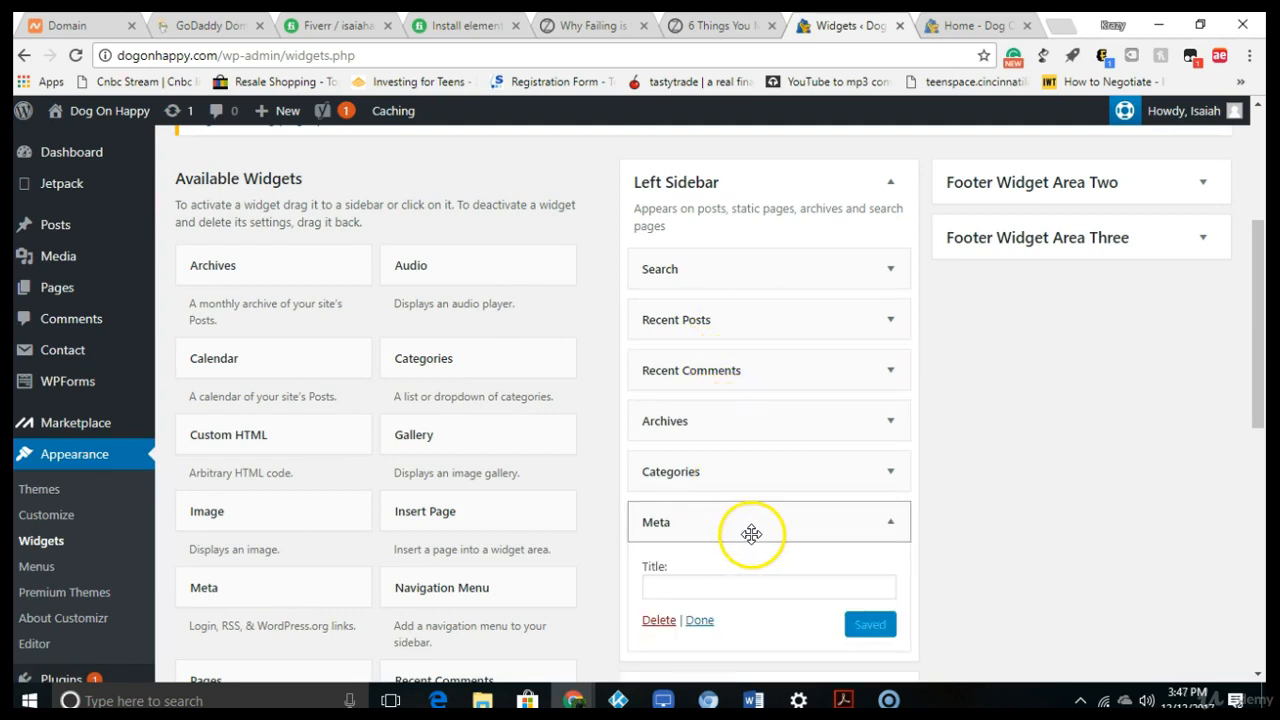
left_click(655, 620)
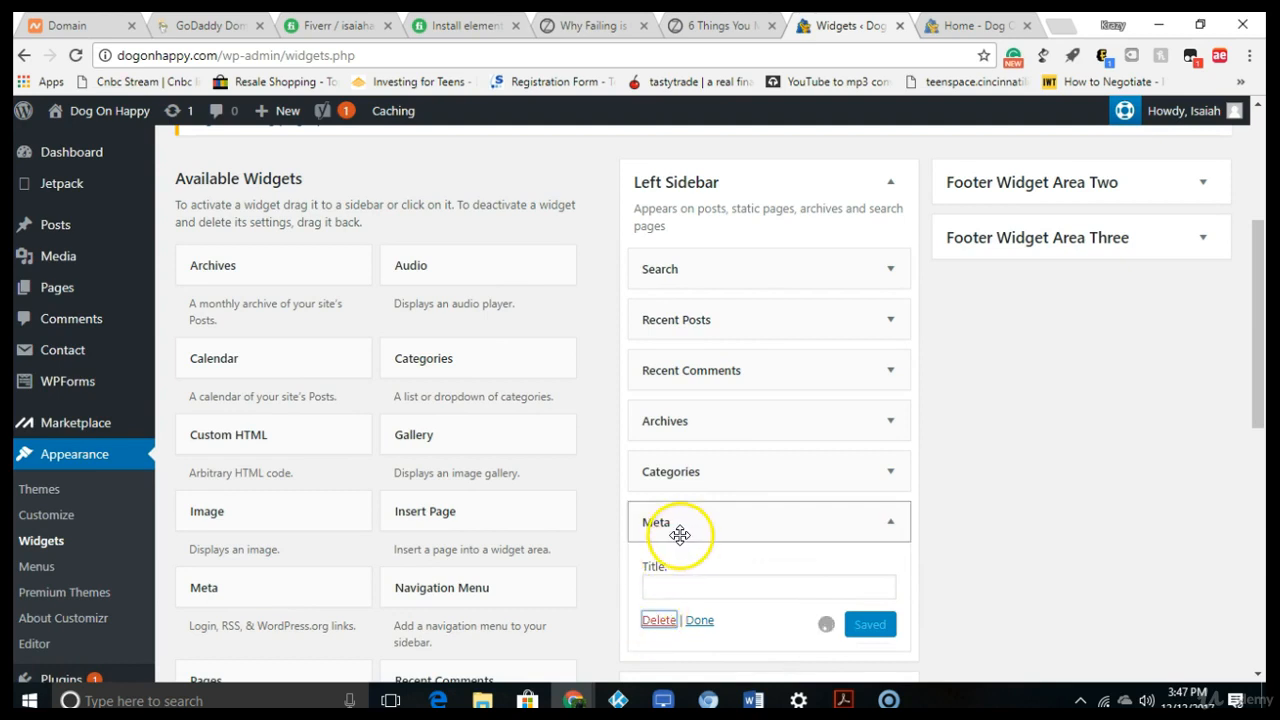
left_click(702, 421)
left_click(674, 572)
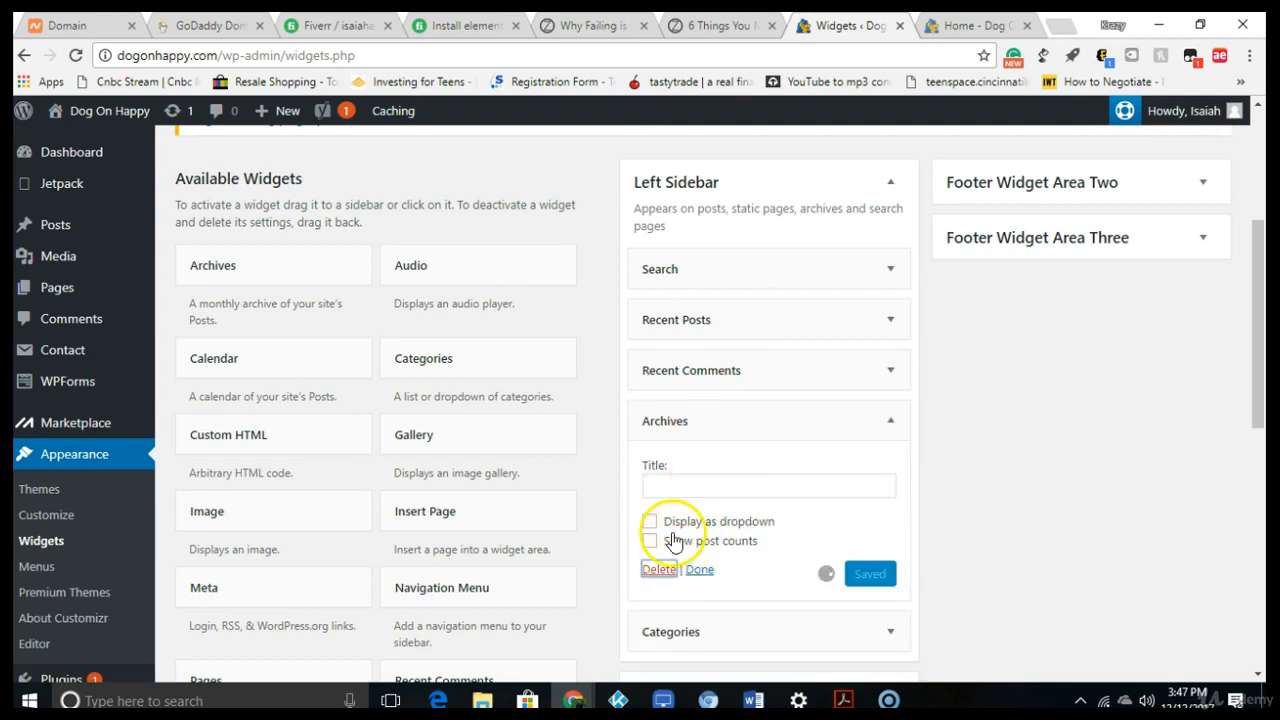
left_click(697, 372)
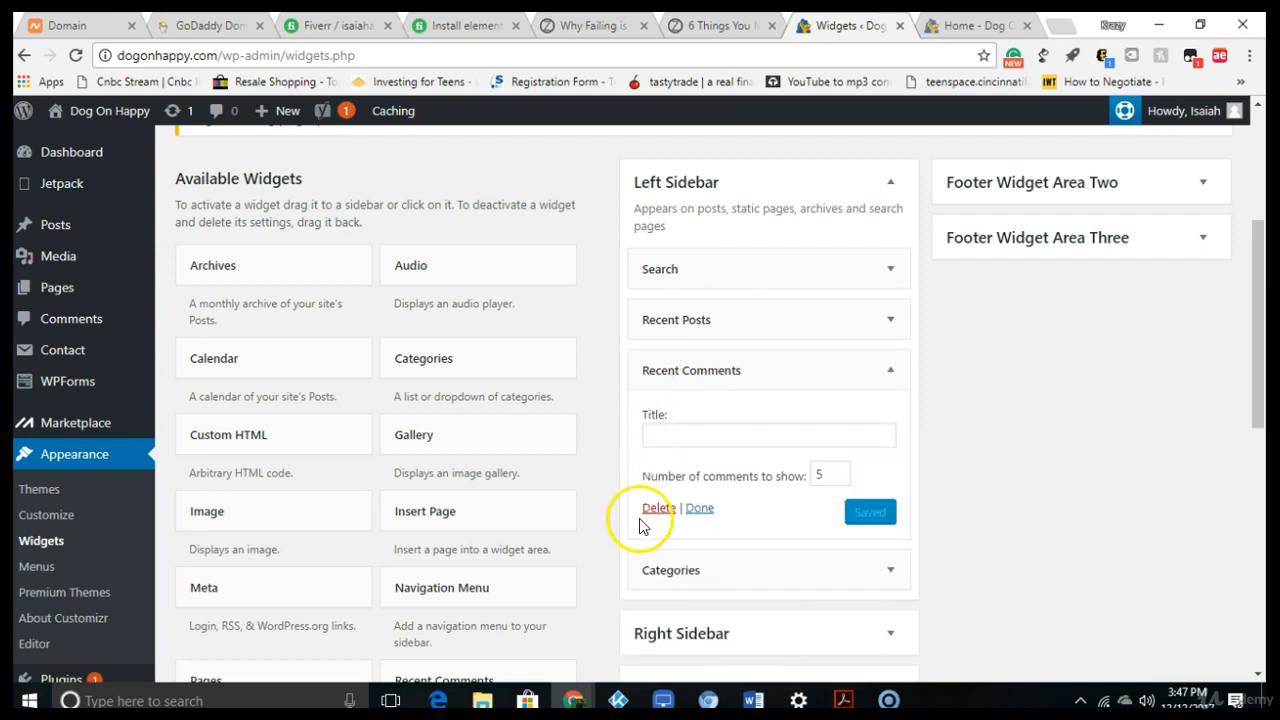
left_click(651, 510)
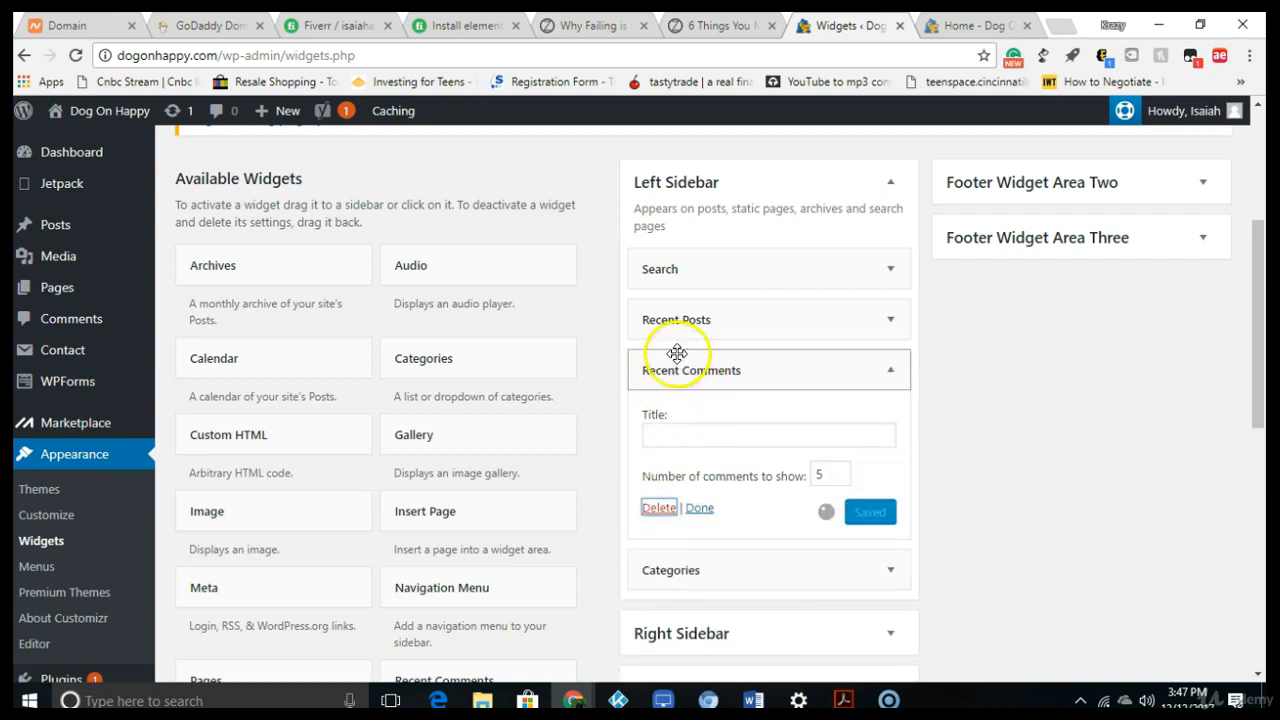
left_click_drag(697, 273, 702, 372)
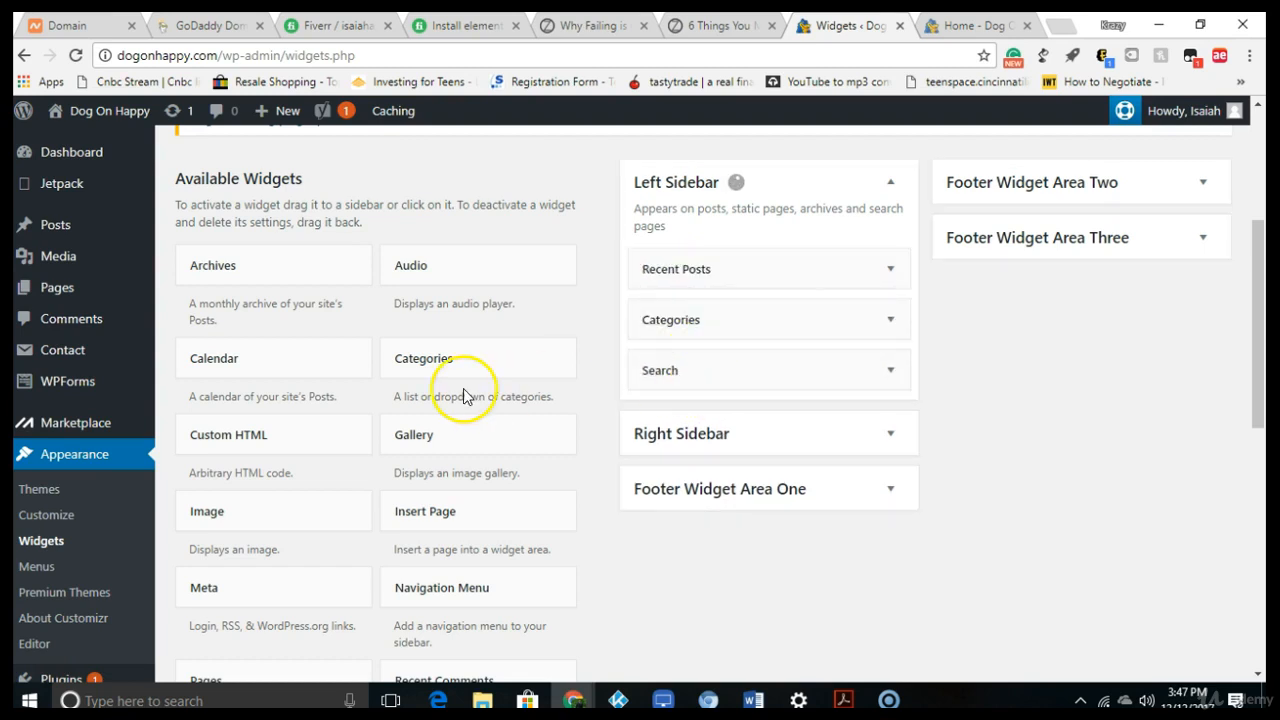
left_click(638, 370)
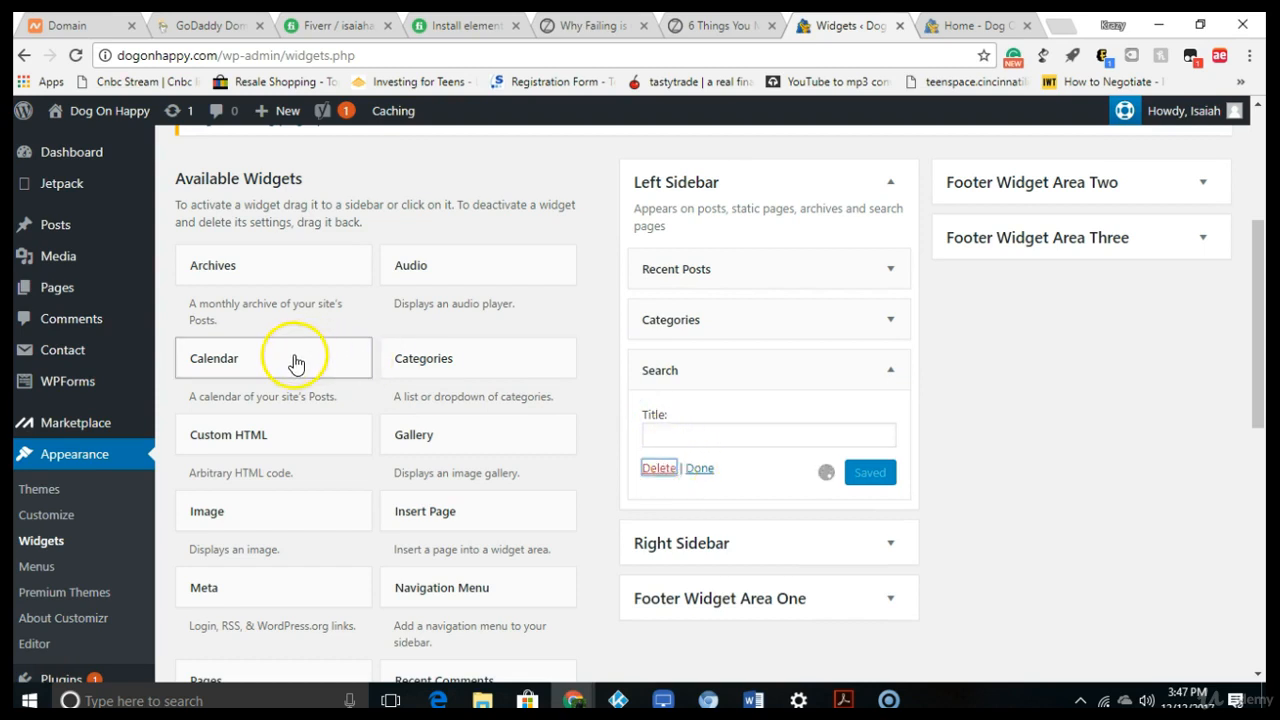
- Add a Calendar widget below Categories in the Left Sidebar, and look through the remaining available widgets
left_click_drag(283, 370, 749, 368)
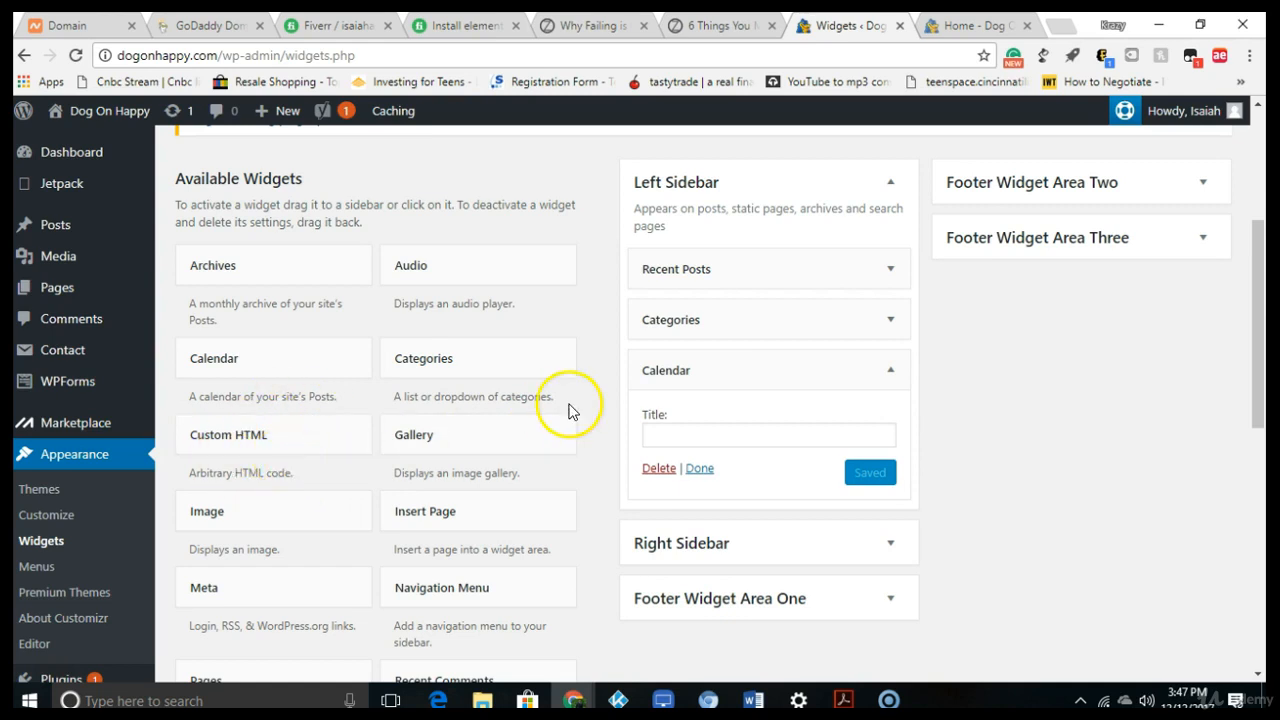
left_click_drag(1259, 372, 1248, 545)
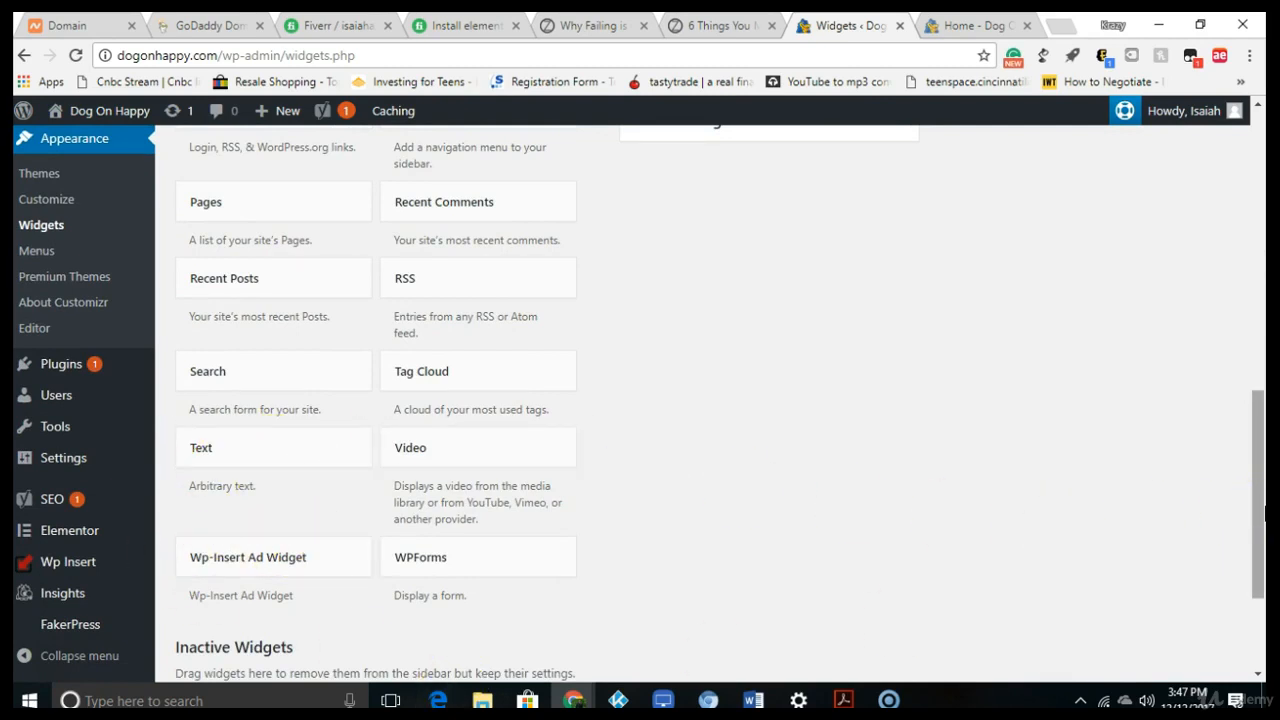
left_click_drag(1262, 513, 1257, 337)
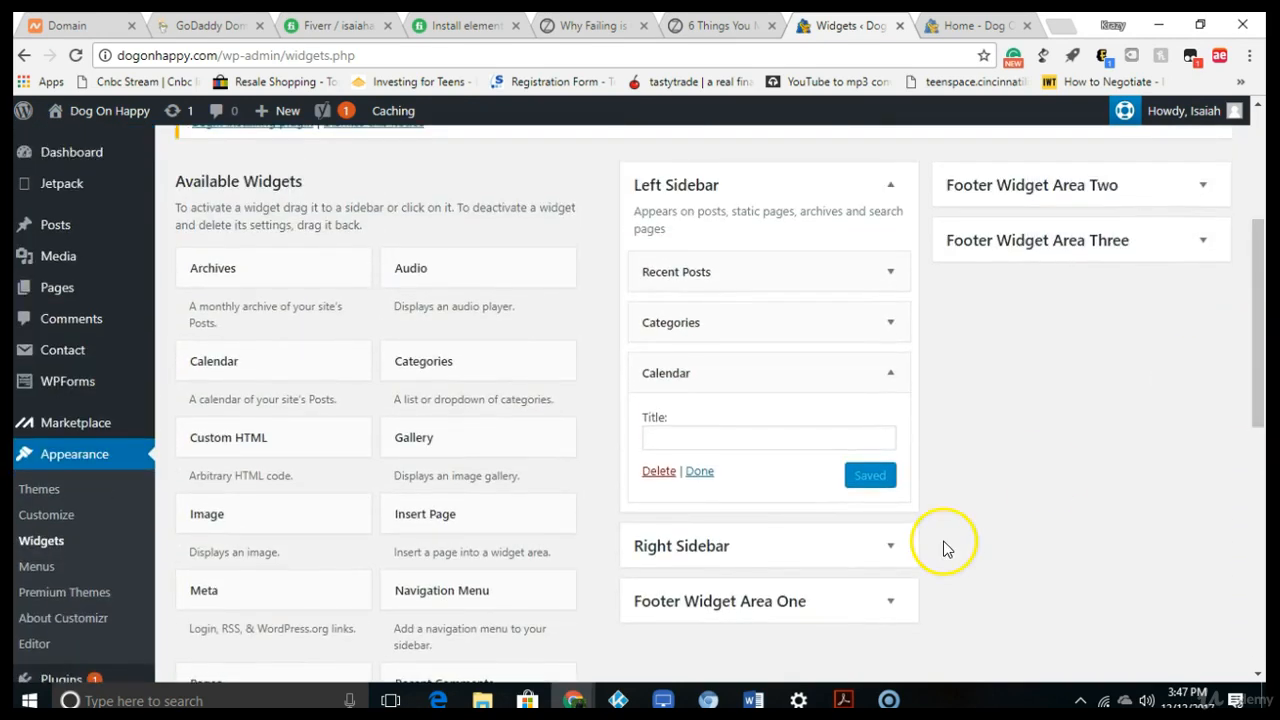
- Expand Footer Widget Area One and add a Calendar widget to it
left_click(890, 601)
left_click_drag(1249, 314, 1244, 430)
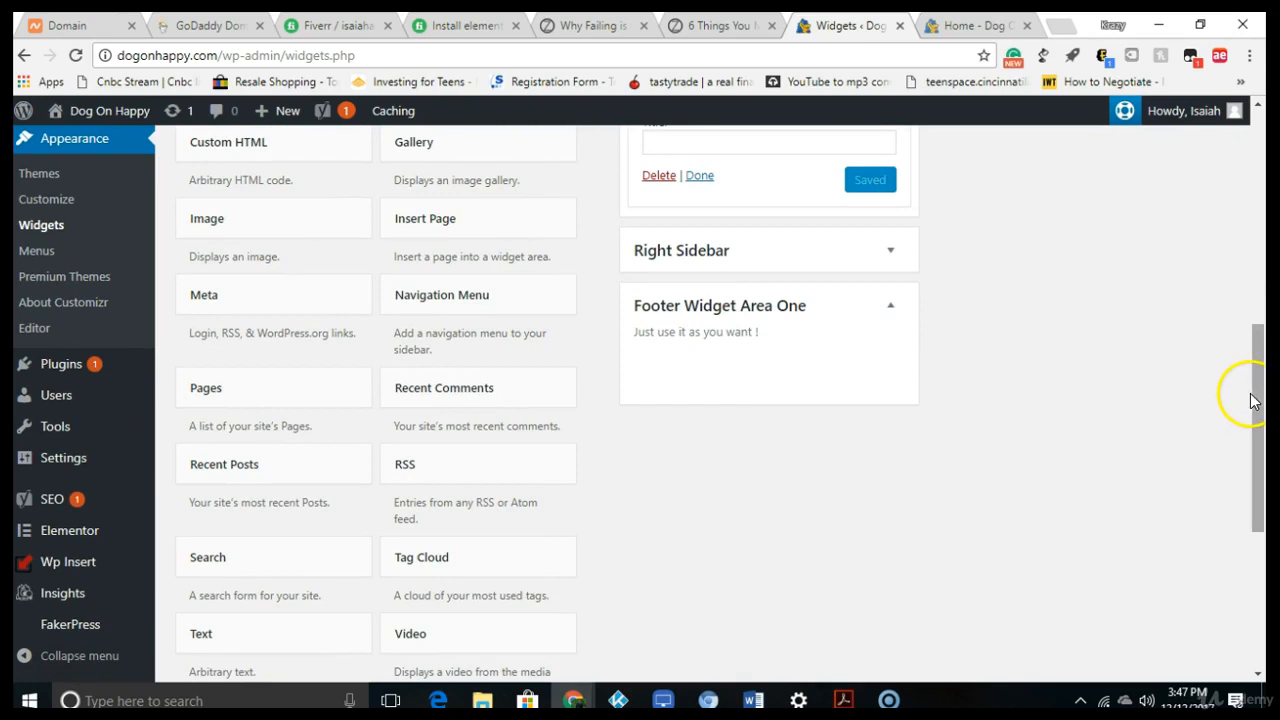
left_click_drag(1258, 414, 1262, 370)
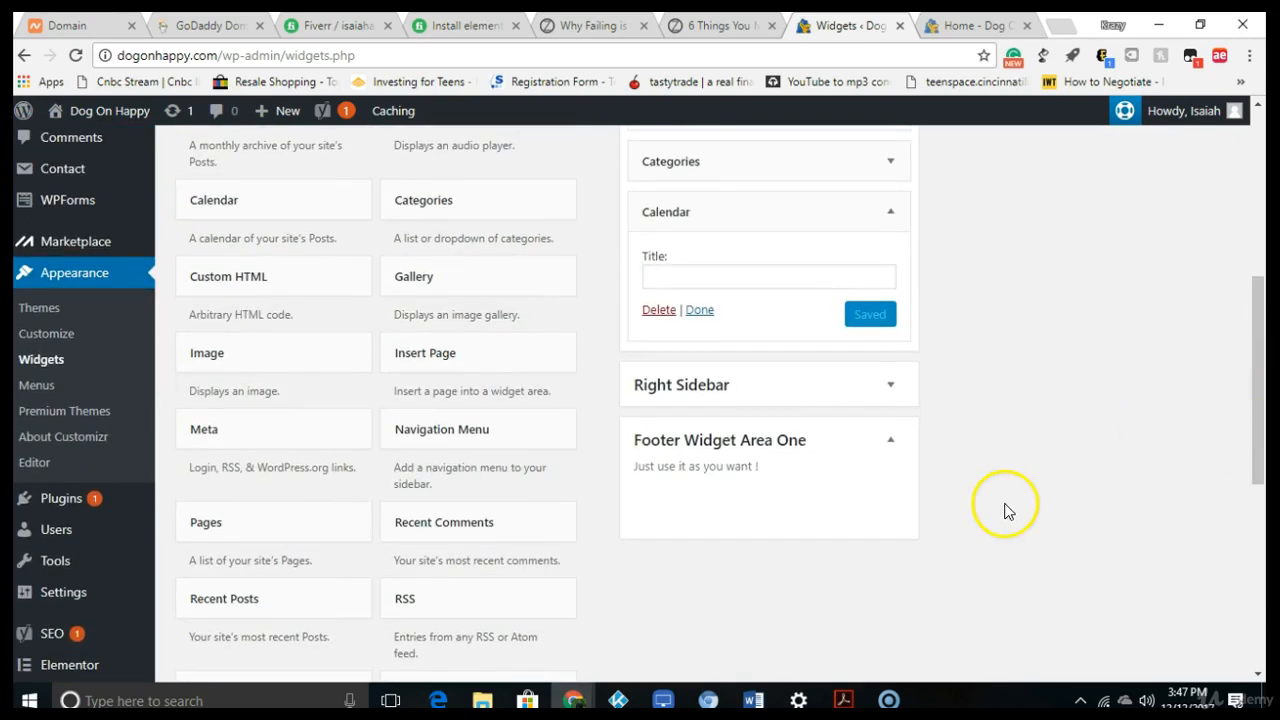
left_click_drag(203, 203, 700, 500)
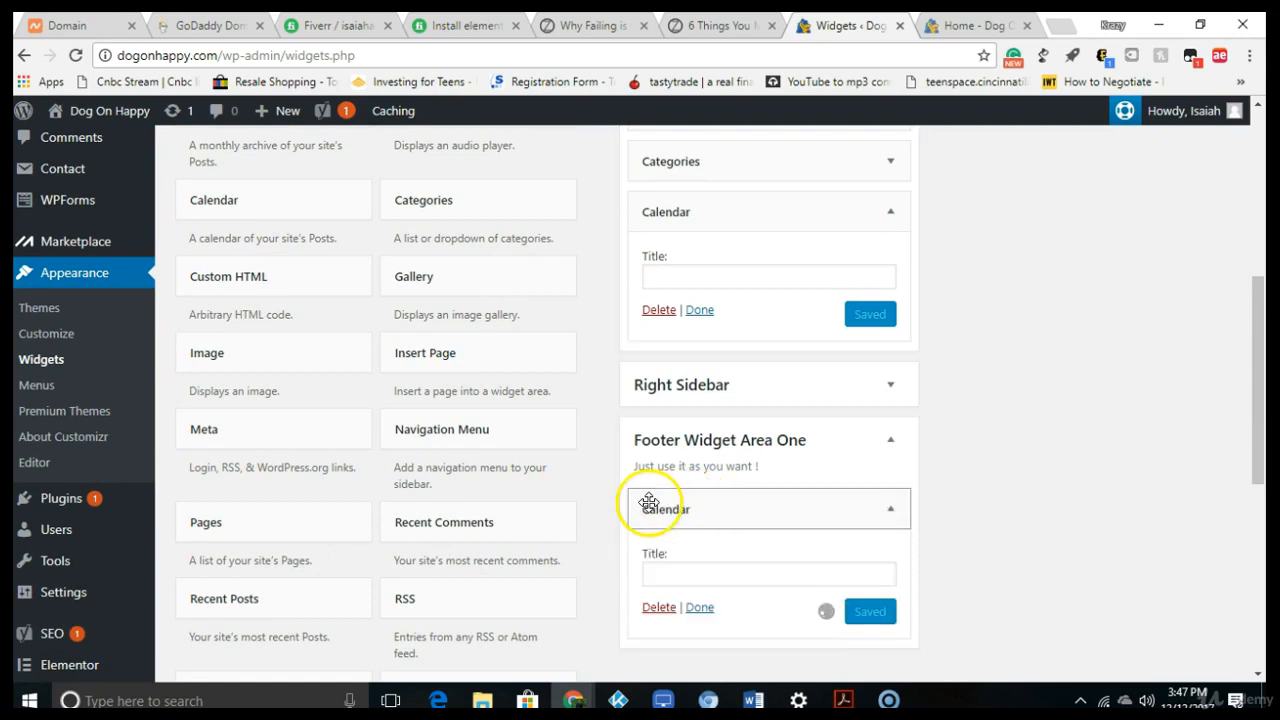
- Expand Footer Widget Area Two and add a Navigation Menu widget to it
left_click_drag(1257, 406, 1257, 371)
left_click(1181, 385)
left_click_drag(499, 528, 1077, 213)
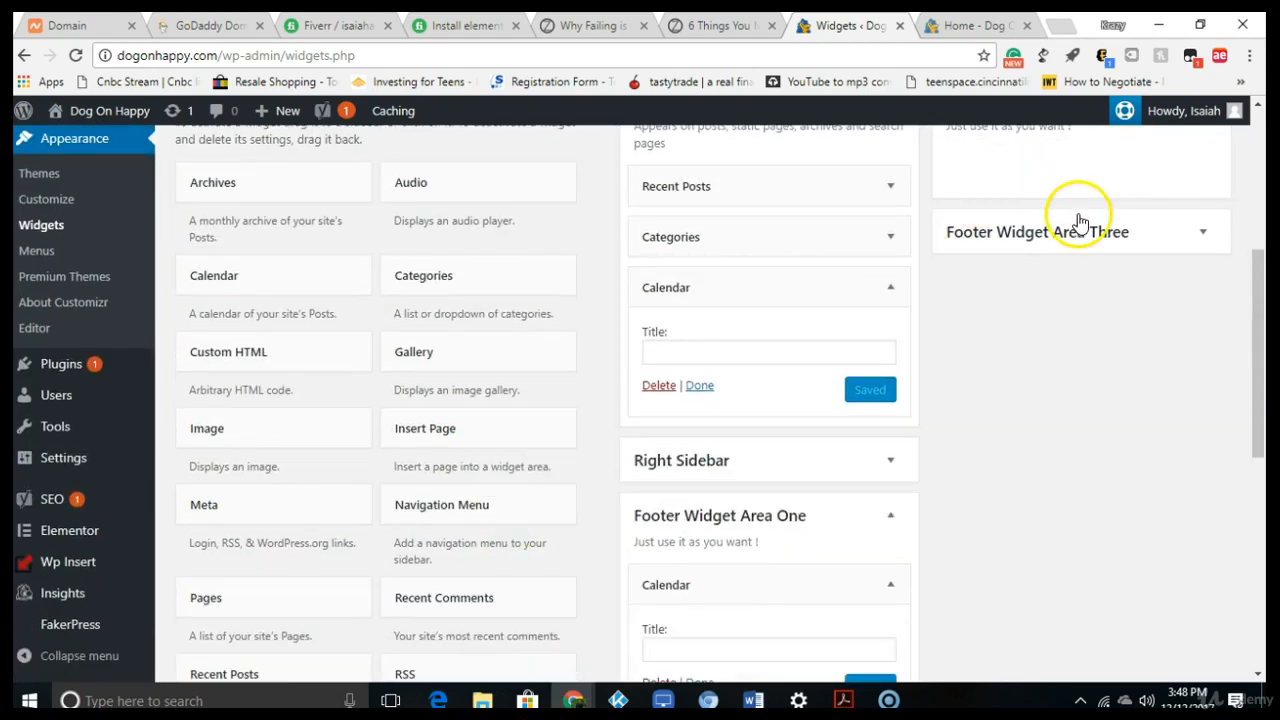
mouse_move(1258, 300)
left_mouse_down()
mouse_move(1257, 271)
mouse_move(1249, 343)
mouse_move(1258, 292)
left_mouse_up()
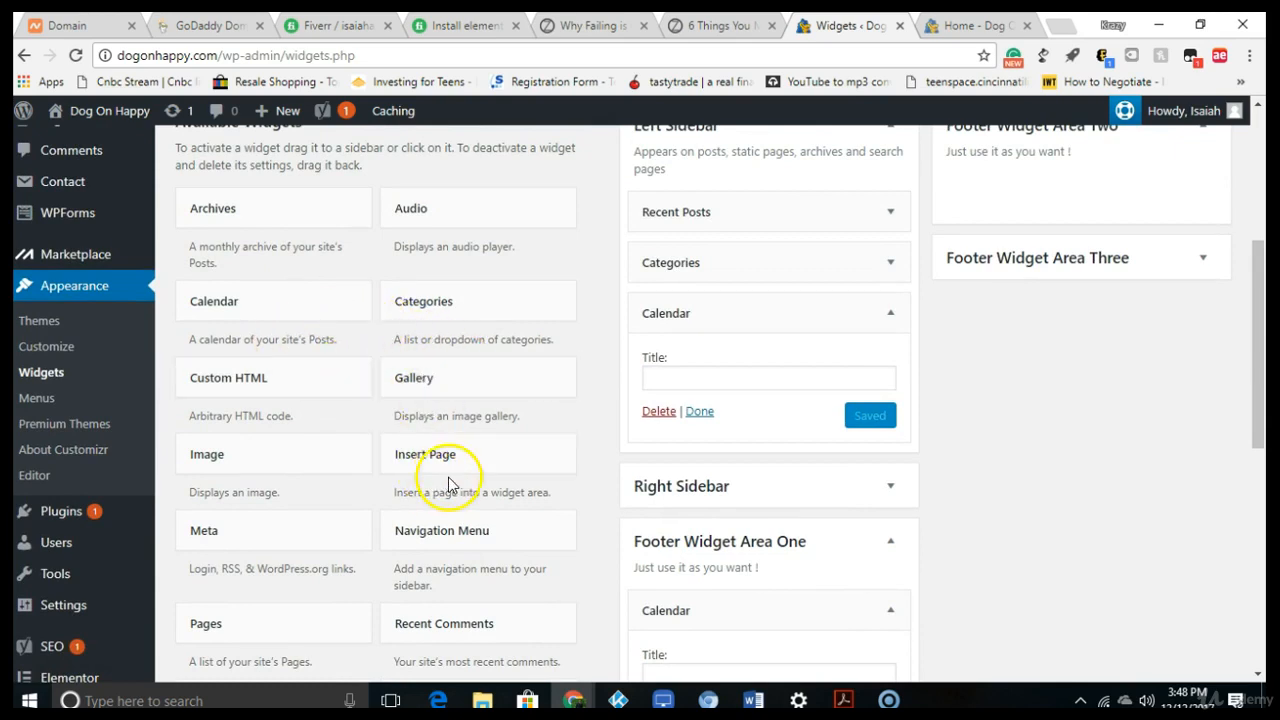
left_click_drag(466, 529, 1018, 199)
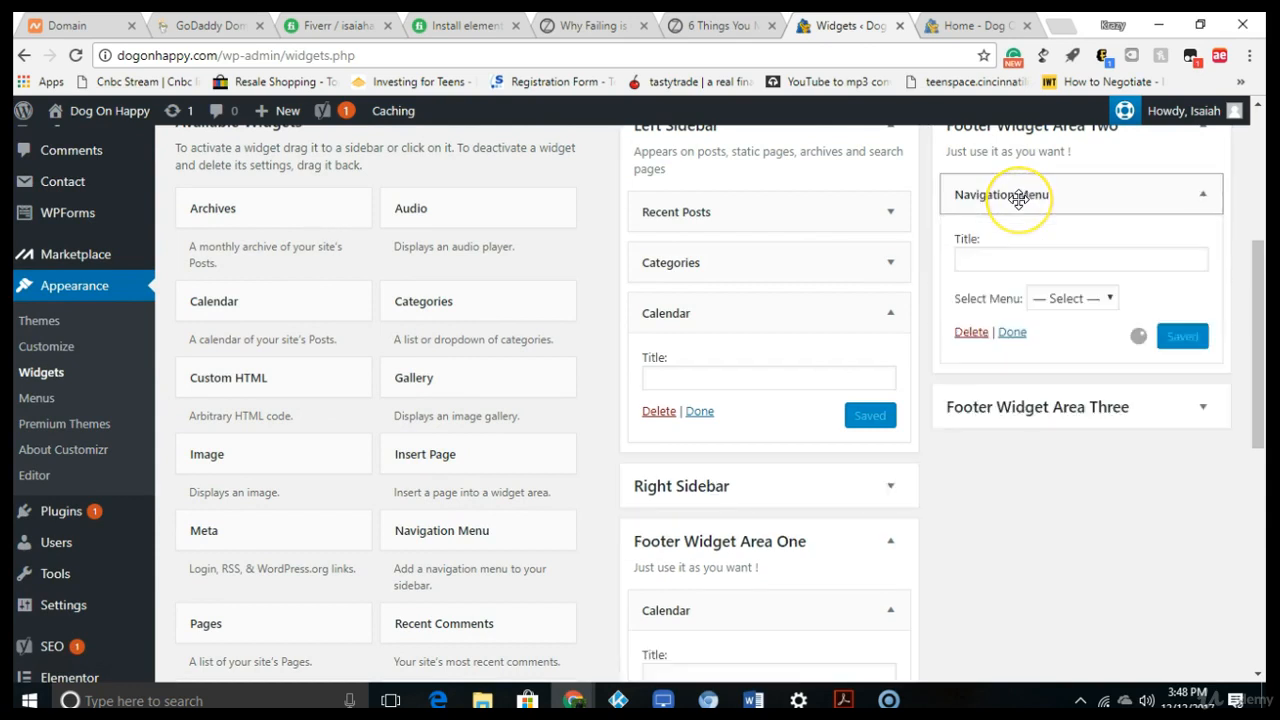
- Assign "main menu" to the Navigation Menu widget in Footer Widget Area Two and title it "Menu"
left_click(1052, 298)
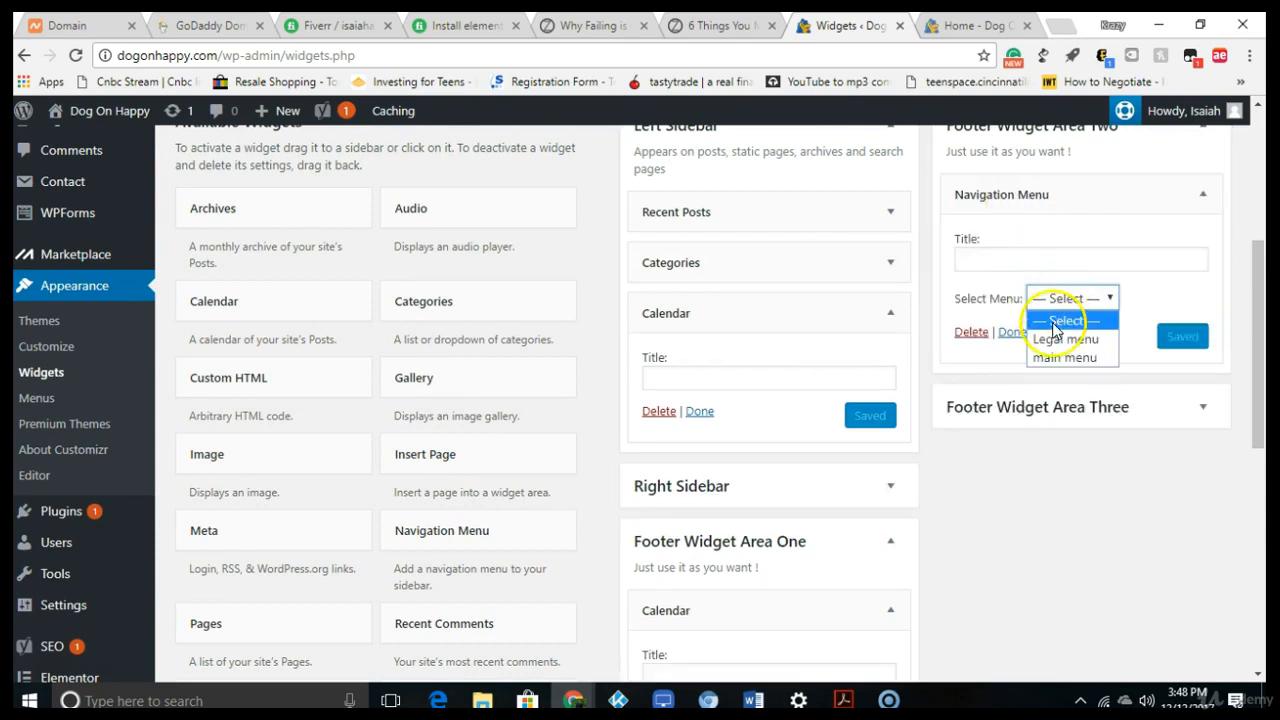
left_click(1055, 358)
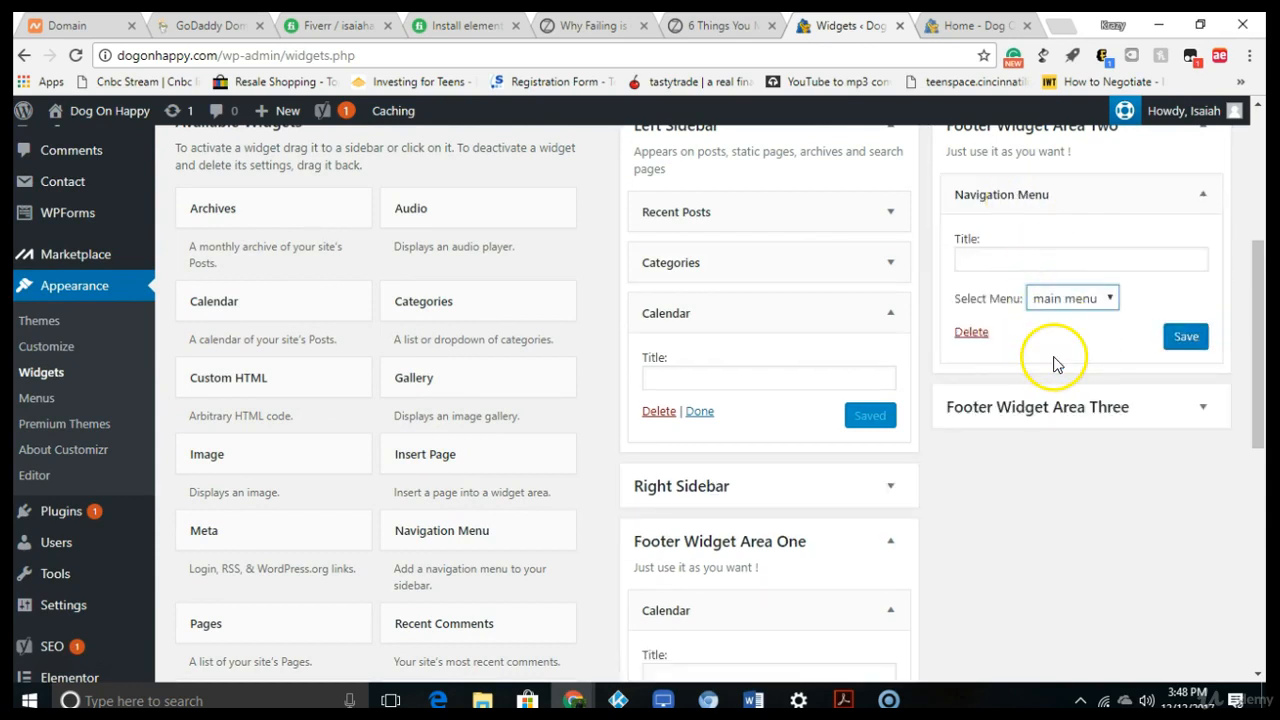
left_click(1006, 259)
type("Menu")
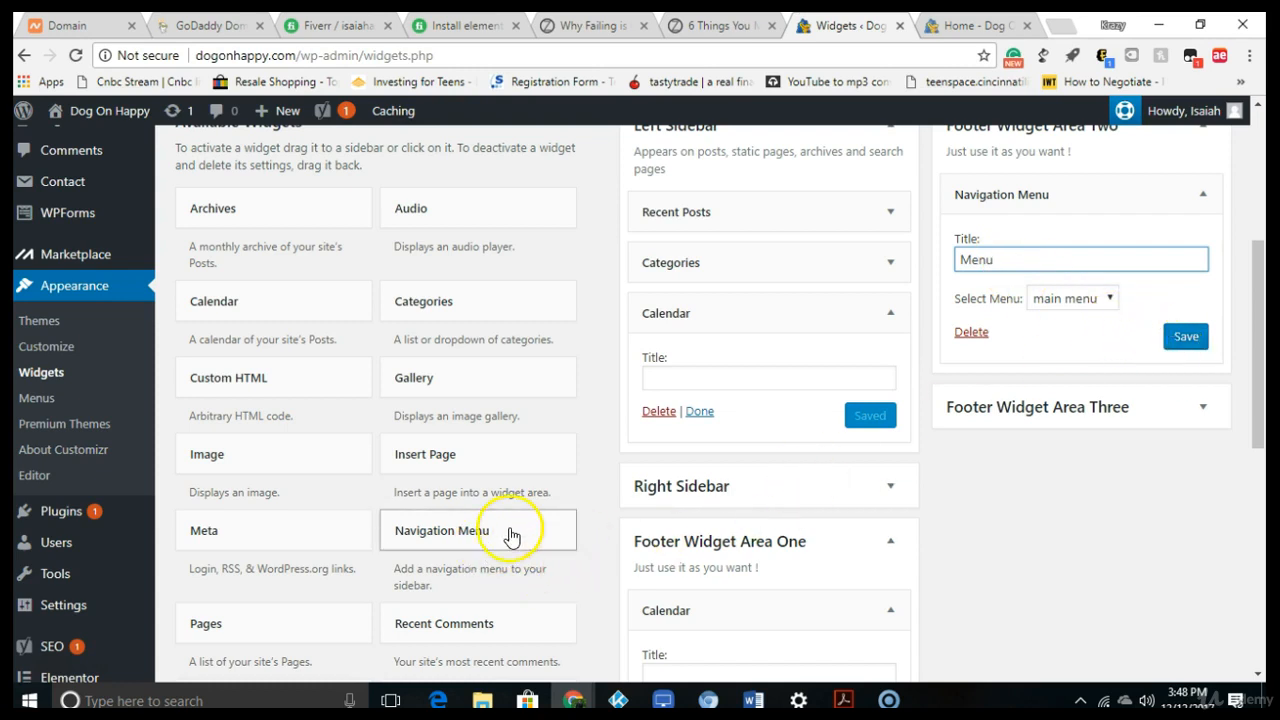
- Add a second Navigation Menu widget above the existing one in Footer Widget Area Two
left_click_drag(505, 535, 1086, 277)
left_click(1057, 289)
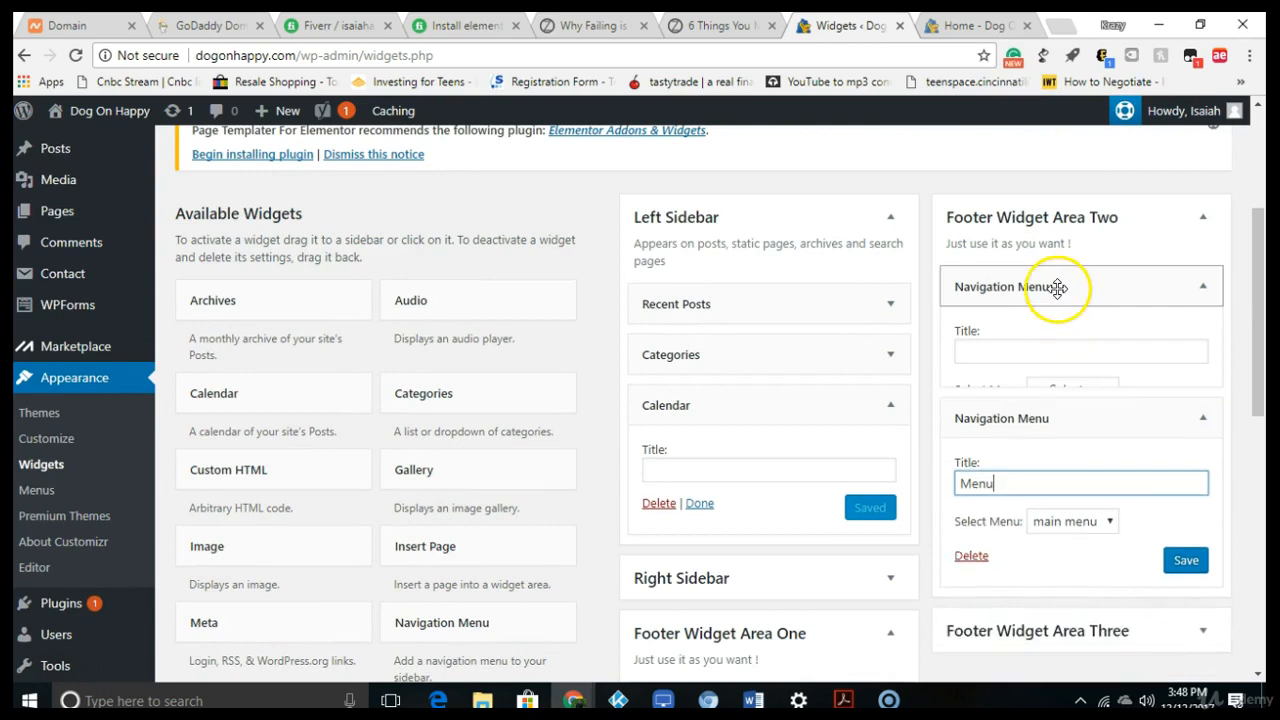
left_click(1052, 296)
- Assign "Legal menu" to the new Navigation Menu widget, title it "Legal", and save both menu widgets in Footer Widget Area Two
left_click(1062, 384)
left_click(1064, 431)
left_click(1016, 357)
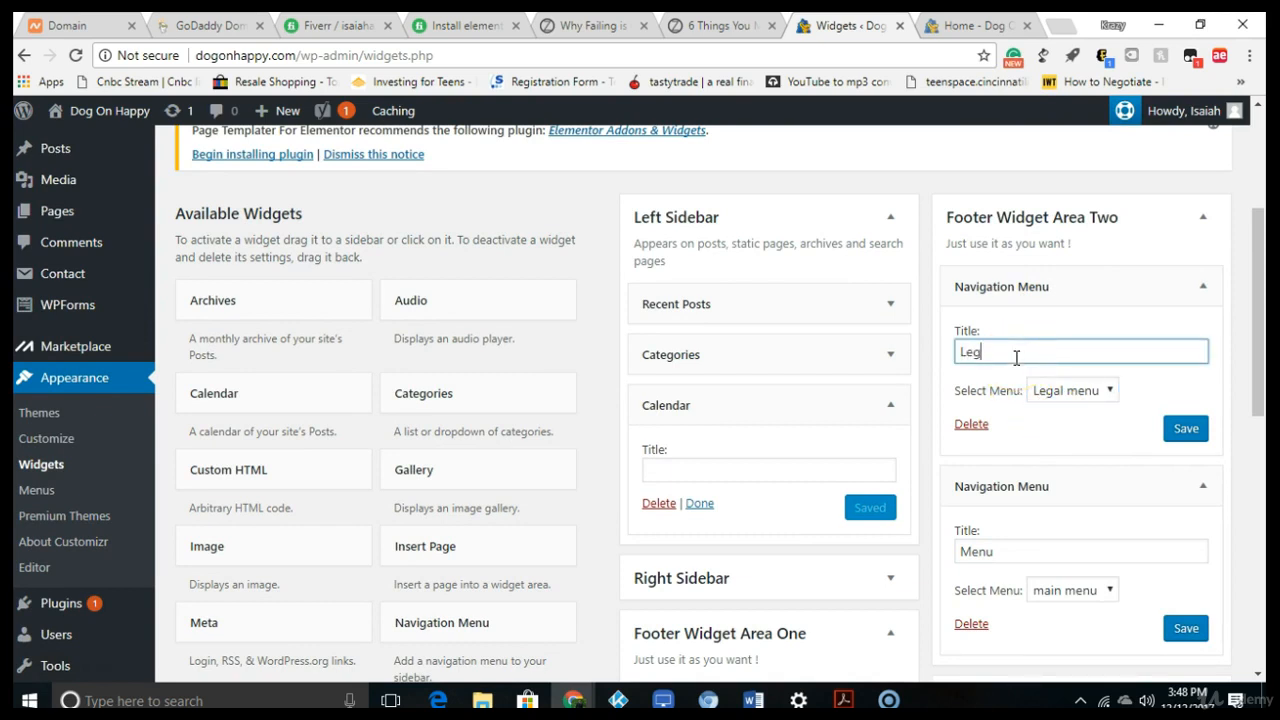
left_click(1186, 428)
left_click(1183, 630)
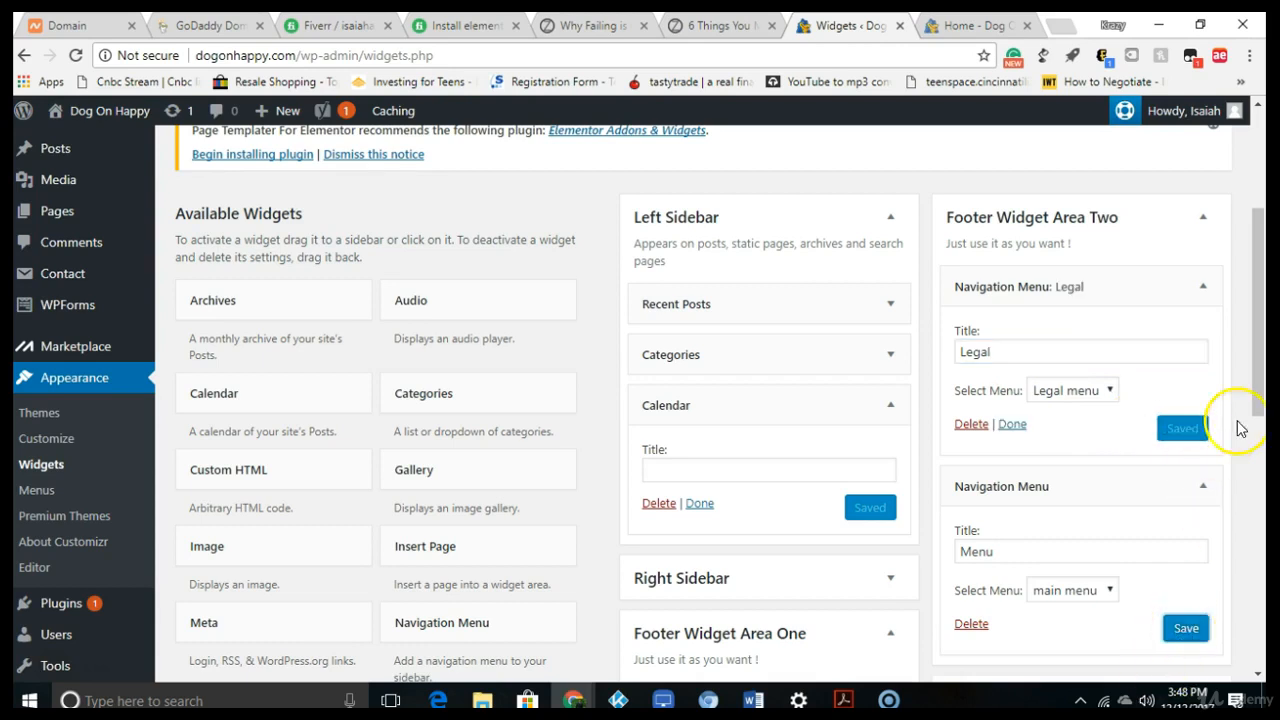
- Expand Footer Widget Area Three and add a Text widget to it
left_click_drag(1257, 371, 1255, 490)
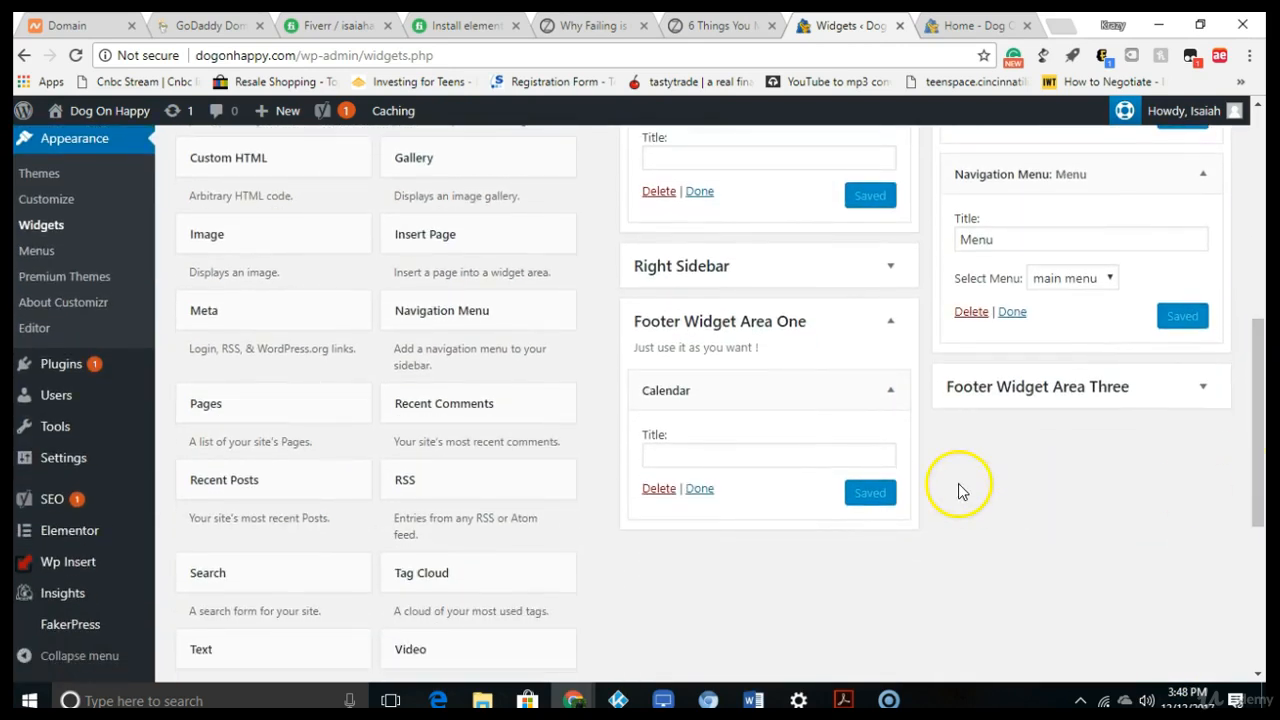
left_click(1203, 387)
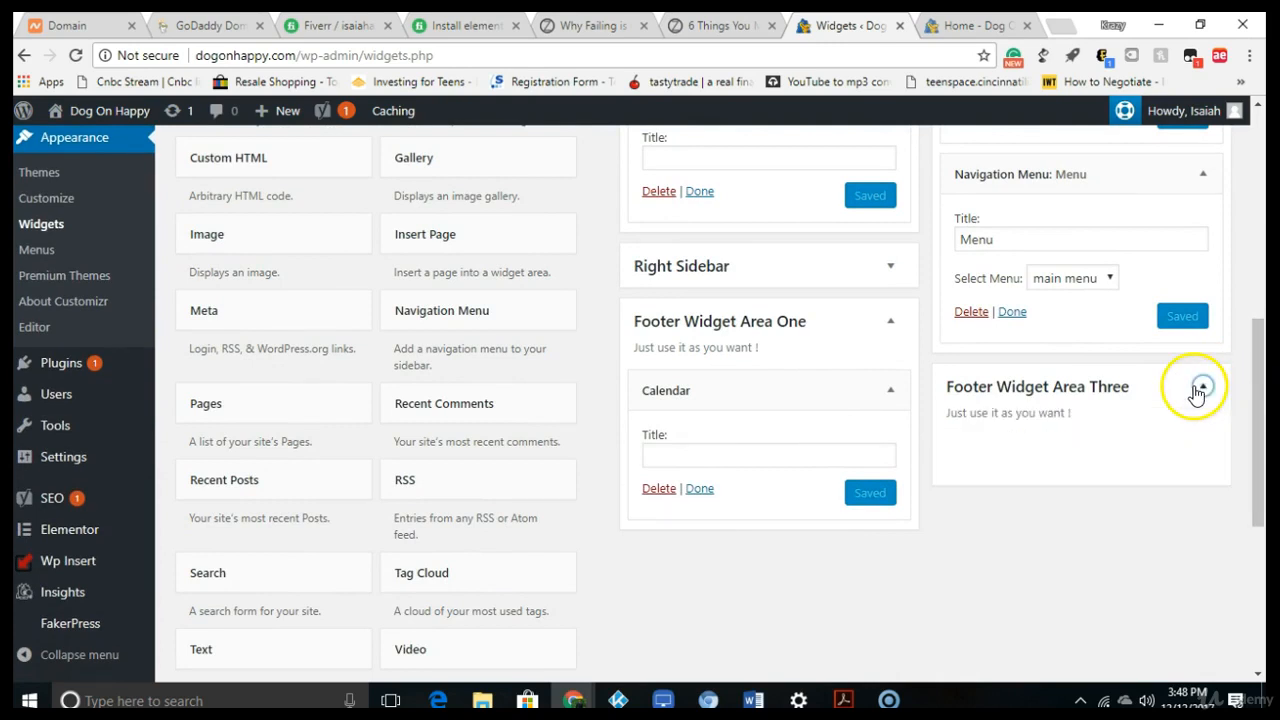
left_click_drag(1262, 418, 1247, 505)
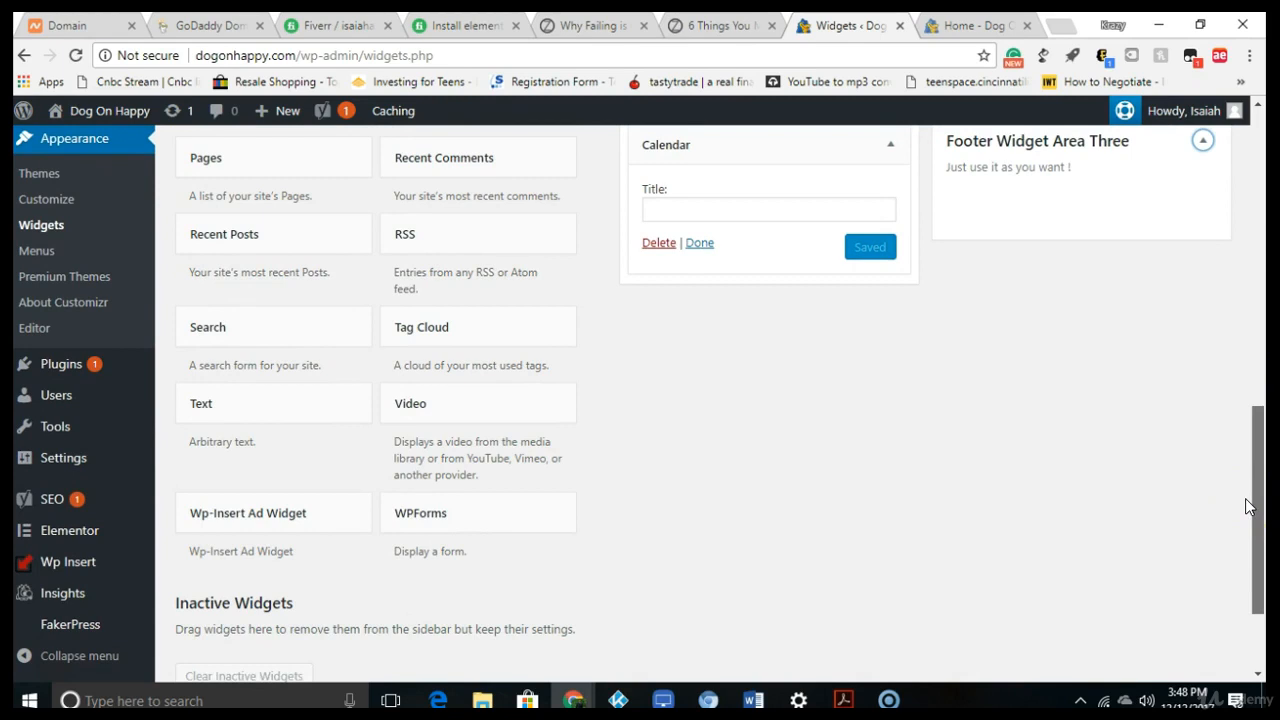
left_click_drag(1246, 507, 1241, 573)
left_click_drag(1247, 507, 1248, 429)
left_click_drag(300, 594, 1030, 392)
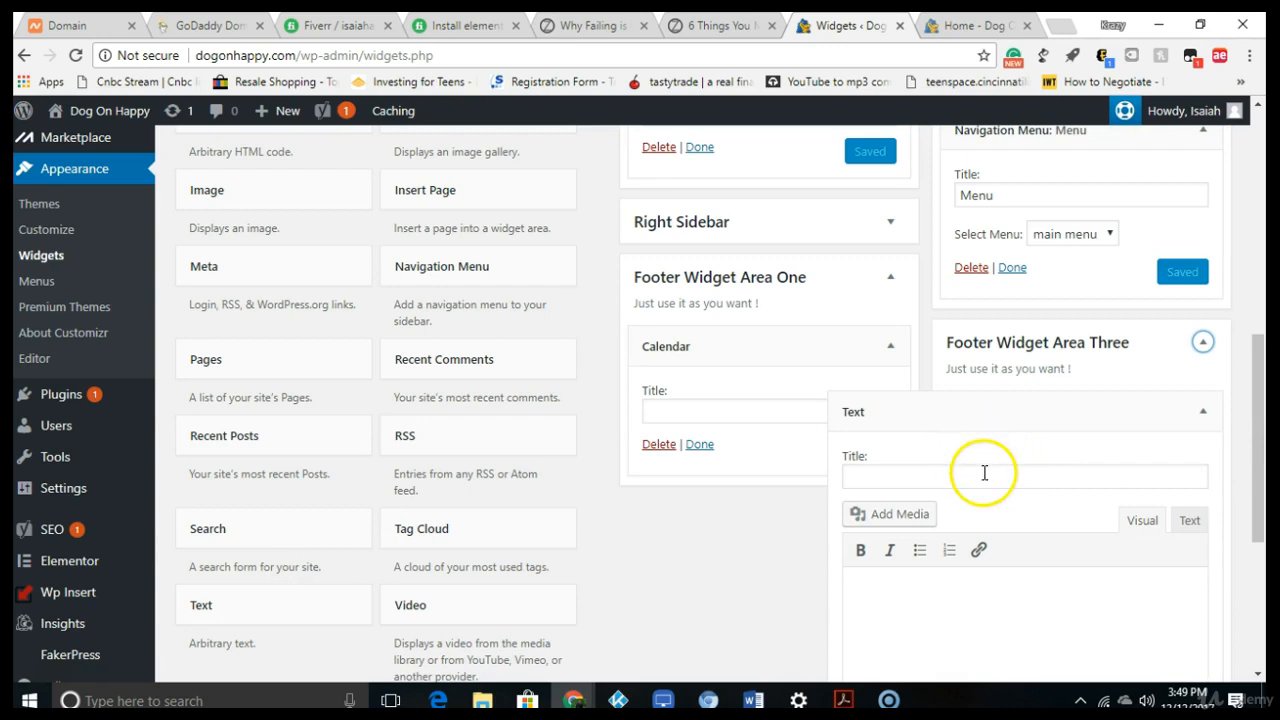
- Title the Text widget "Call Us", enter the business phone number as its content, and save it
left_click_drag(1251, 457, 1263, 515)
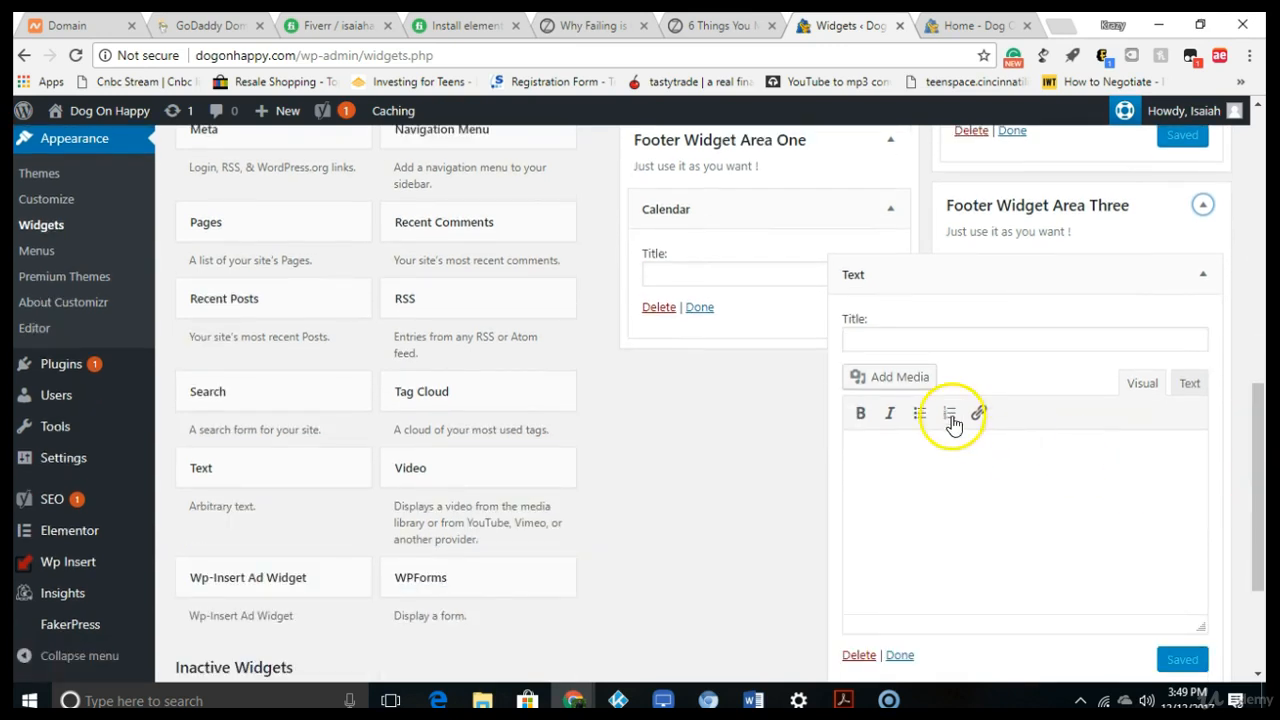
left_click(922, 349)
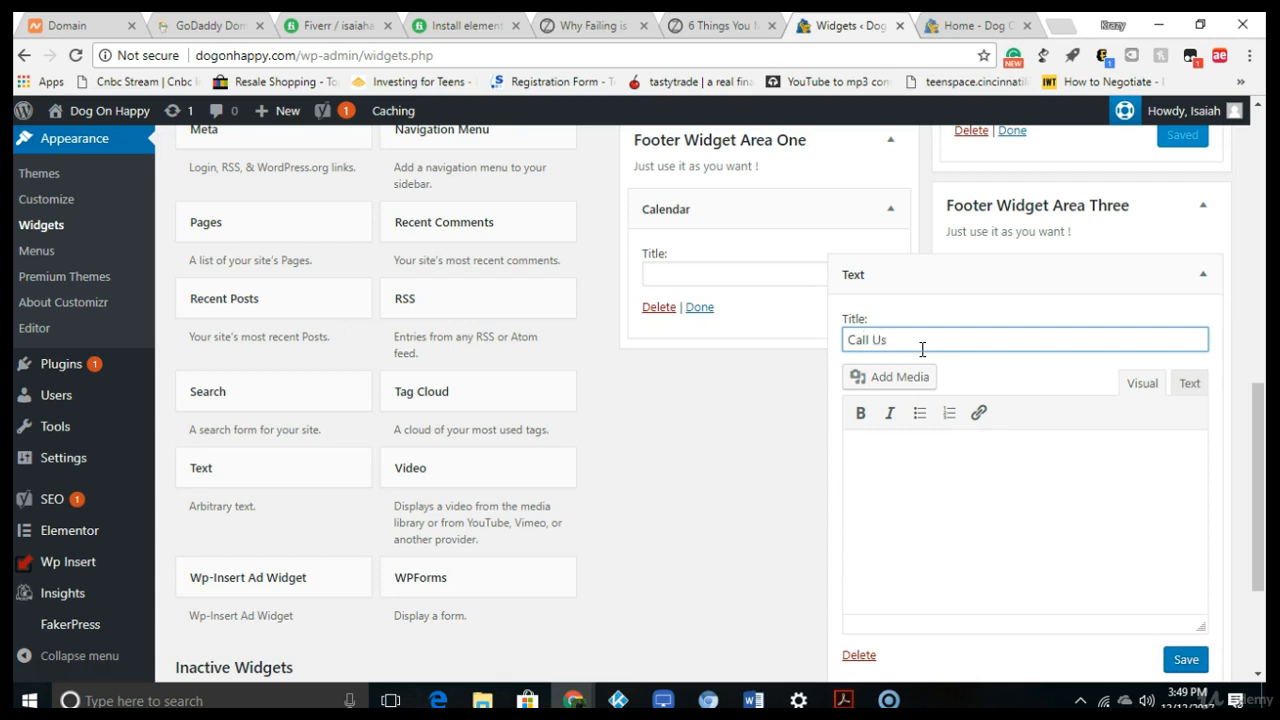
left_click(910, 455)
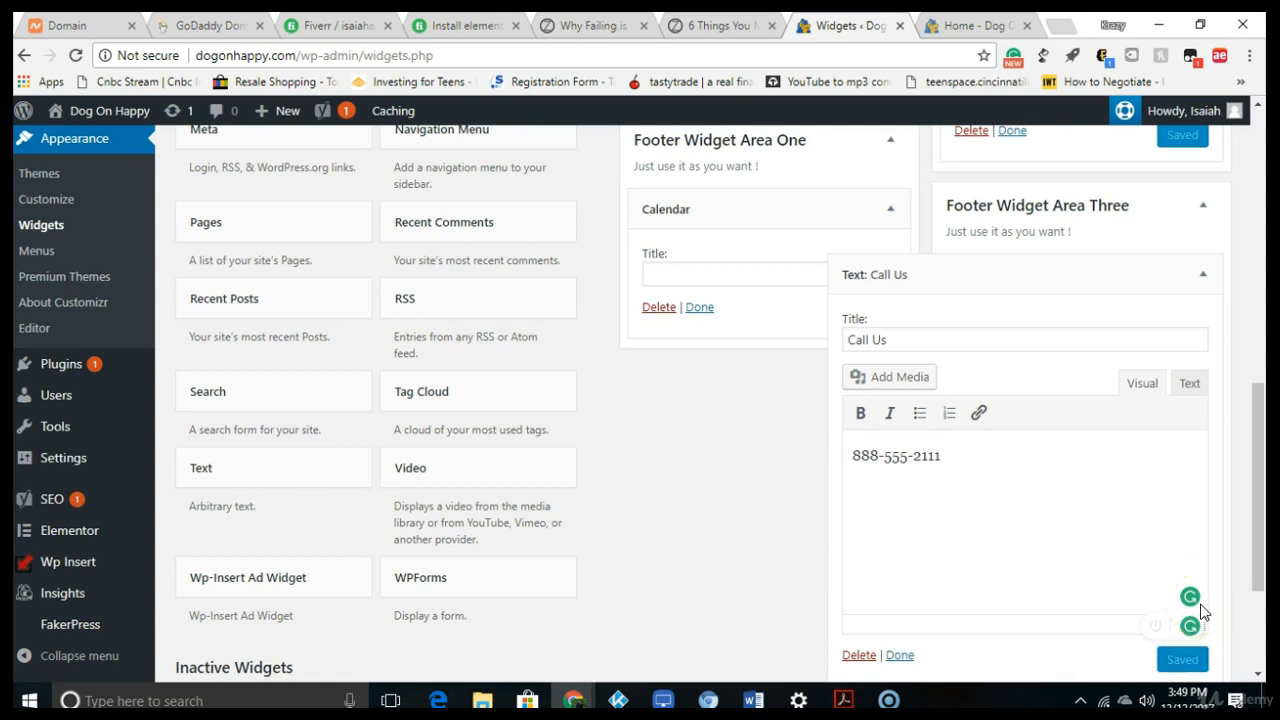
- Reload the site's home page and examine its footer for the new widgets
left_click_drag(1257, 523, 1183, 283)
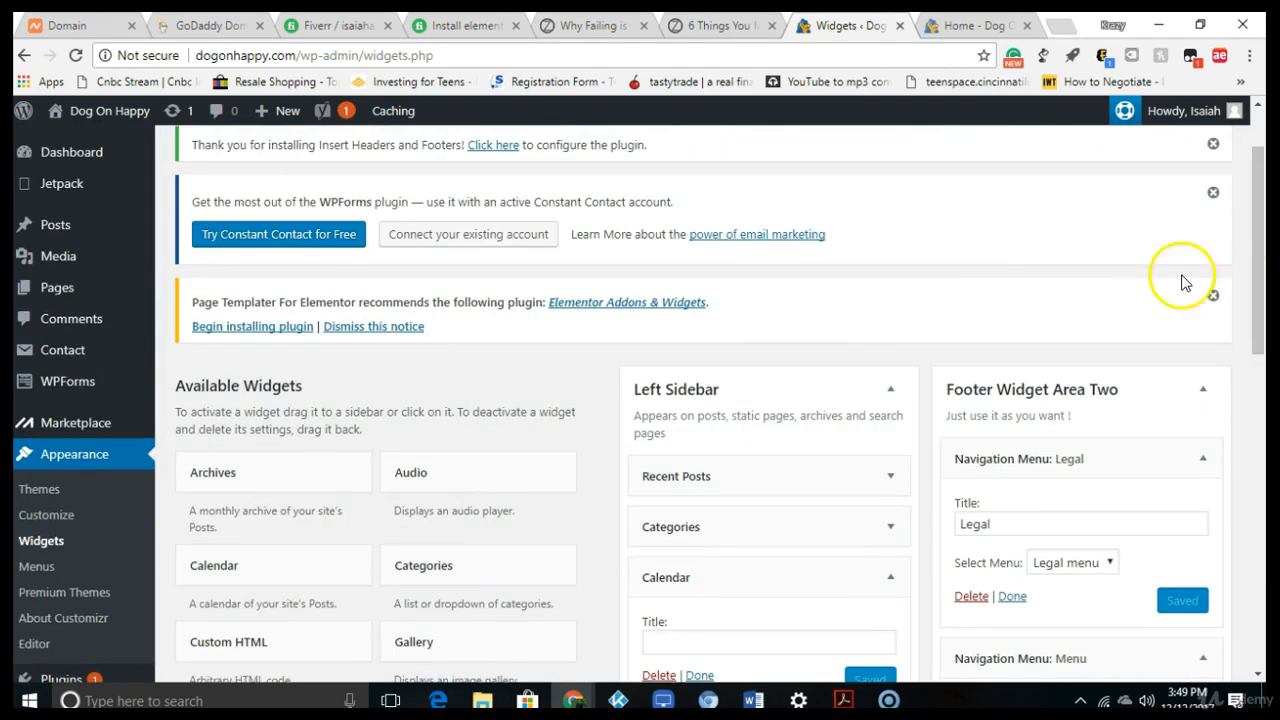
left_click(963, 25)
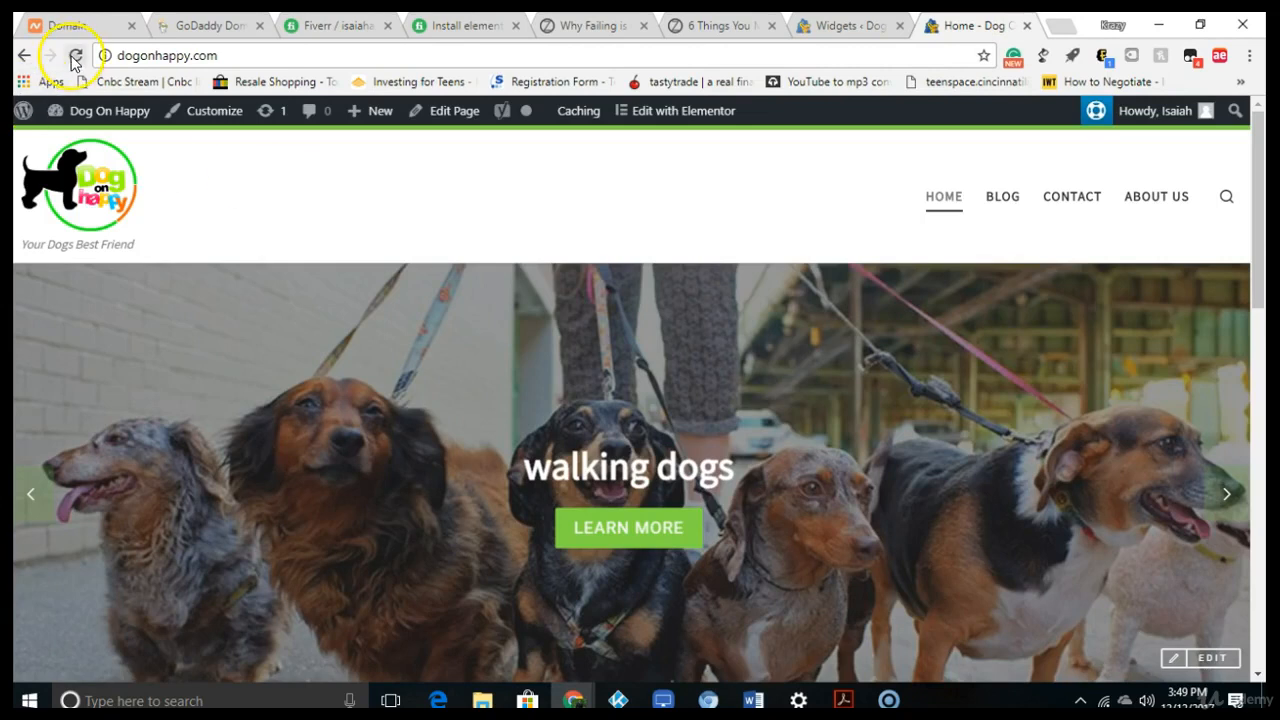
left_click(74, 57)
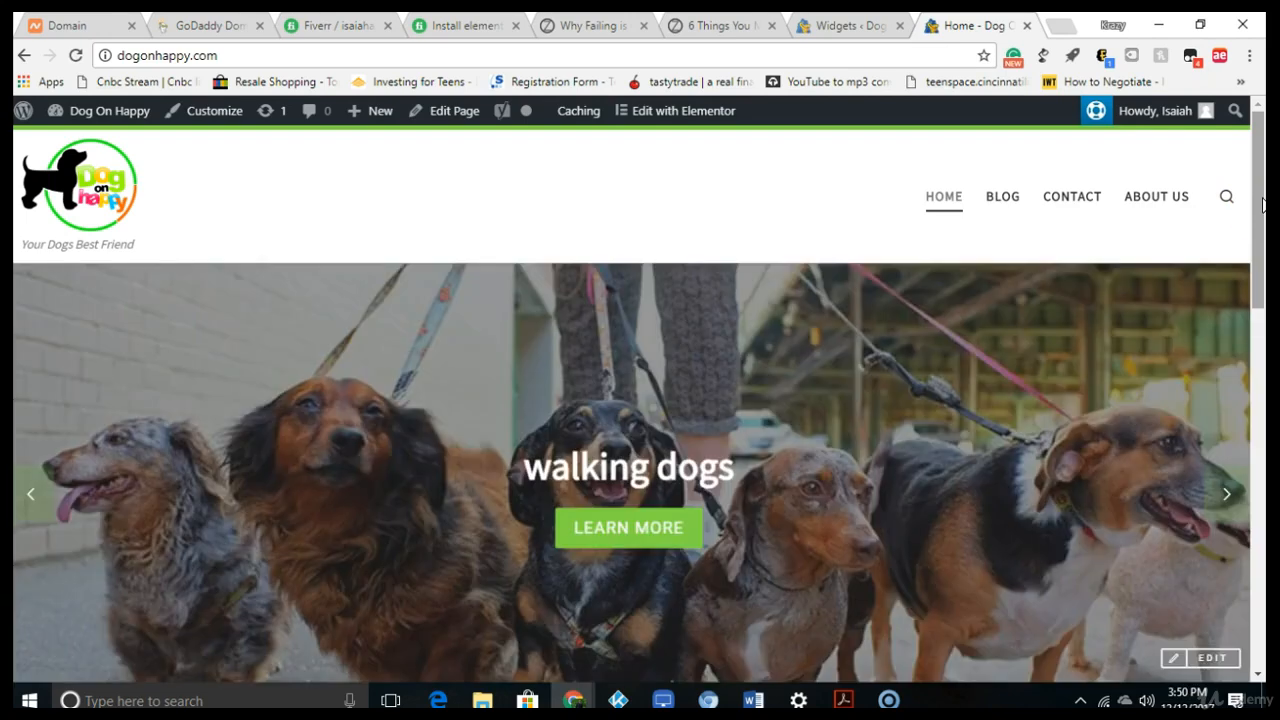
left_click_drag(1262, 204, 1250, 643)
left_click(628, 697)
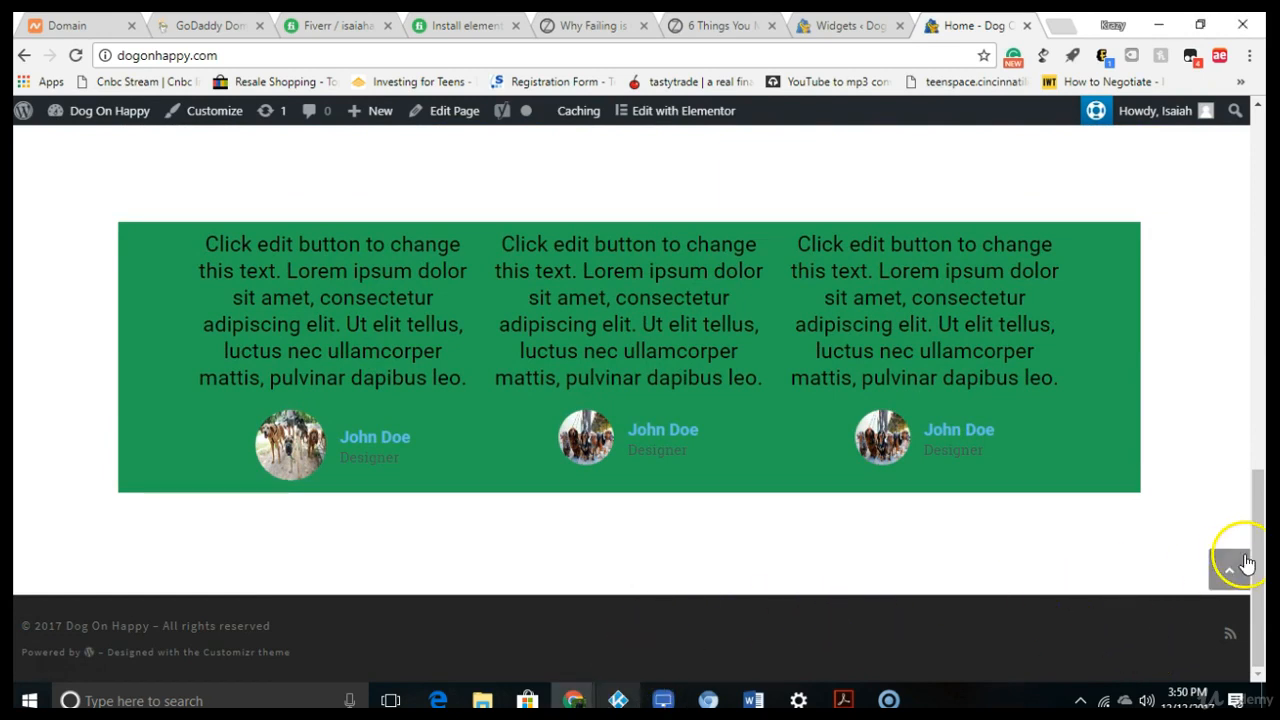
left_click_drag(1250, 552, 1255, 343)
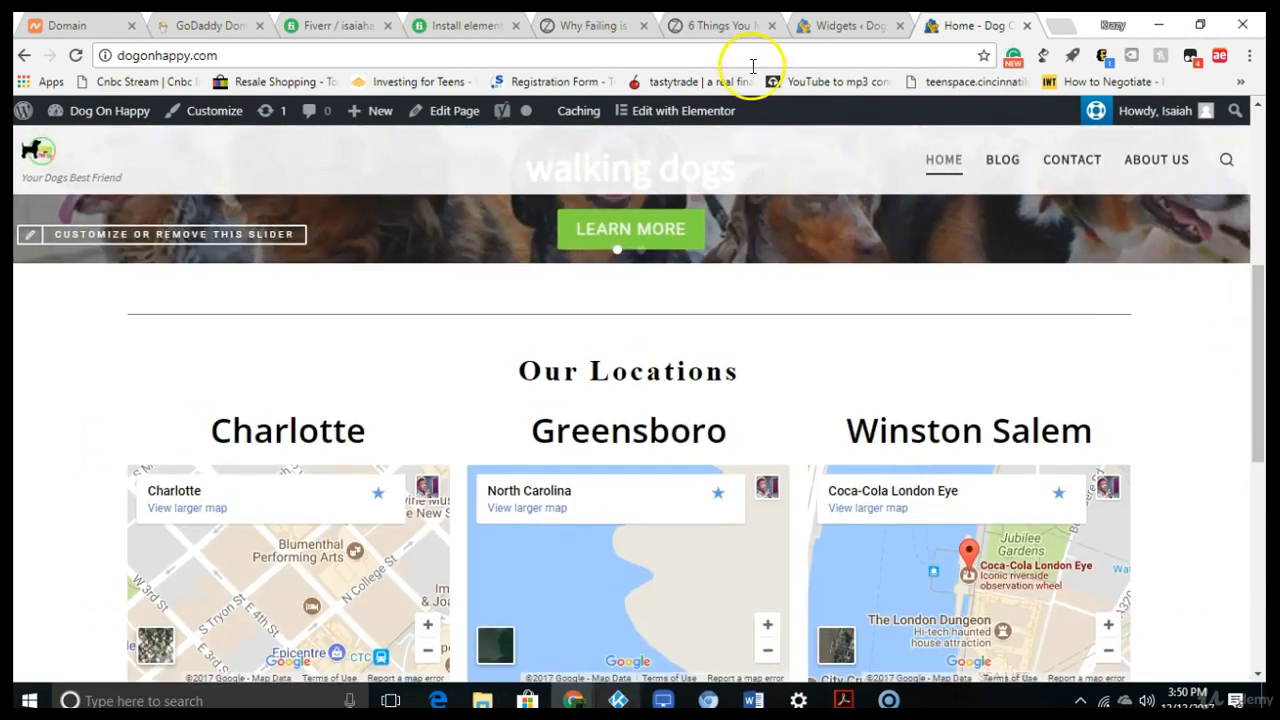
left_click(835, 25)
mouse_move(1258, 250)
left_mouse_down()
mouse_move(1246, 477)
mouse_move(1236, 245)
left_mouse_up()
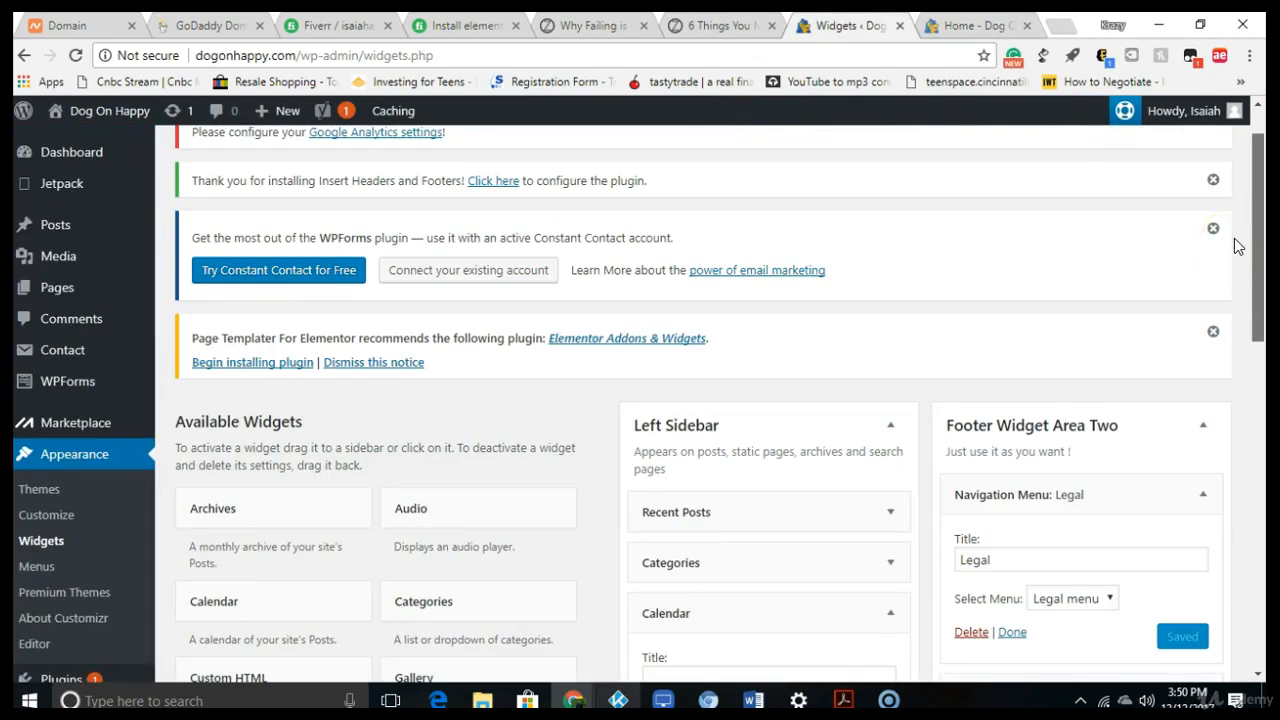
left_click_drag(1252, 248, 1200, 114)
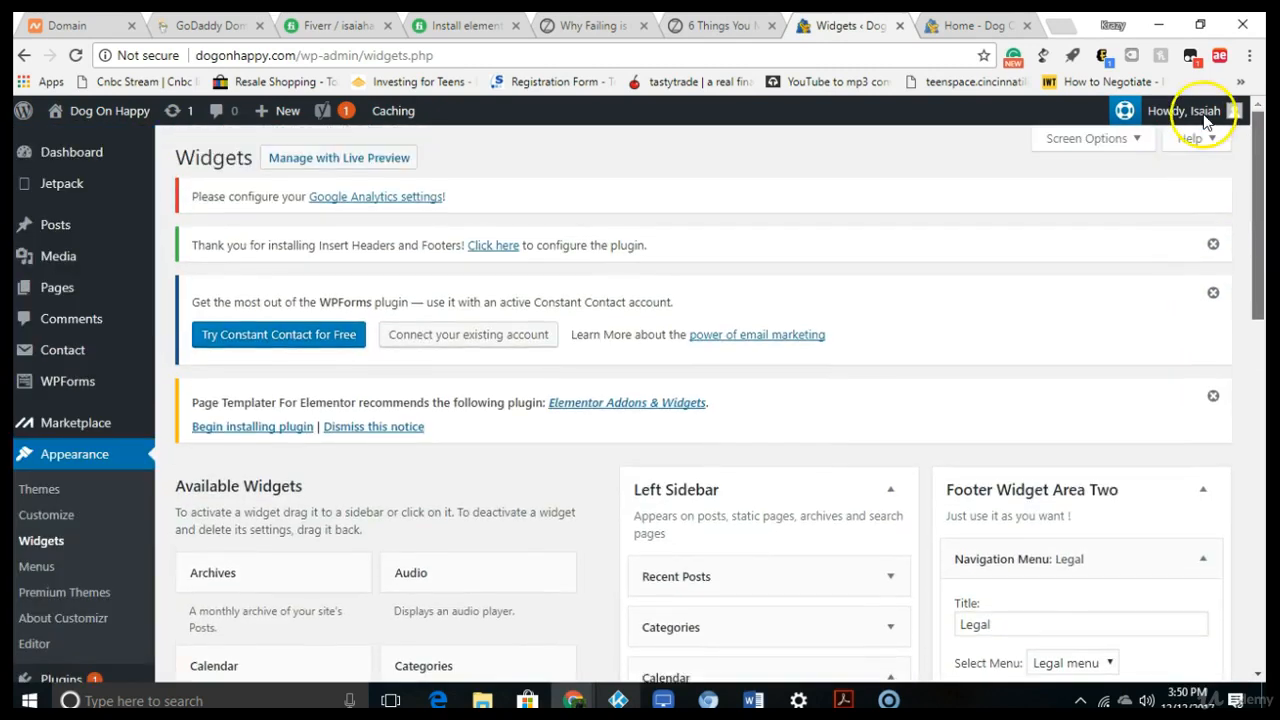
- Open the home page in the customizer and review the Footer global settings
key("ctrl+Tab")
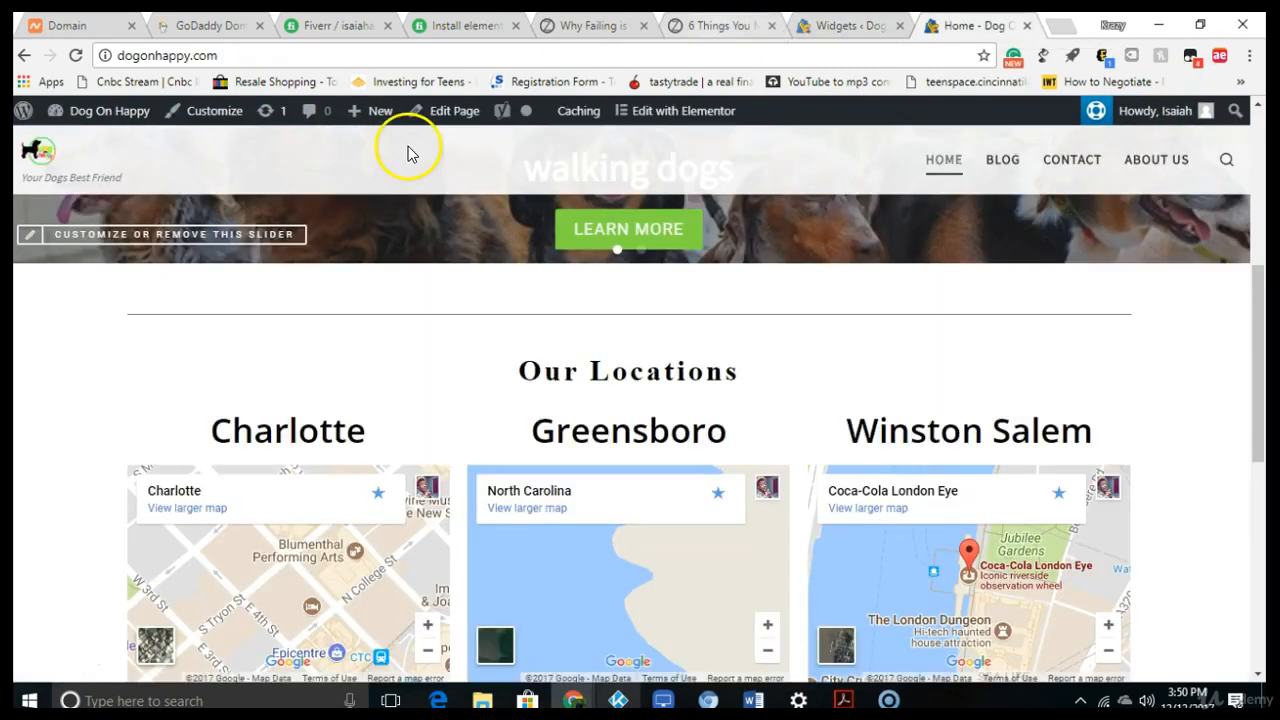
left_click(218, 114)
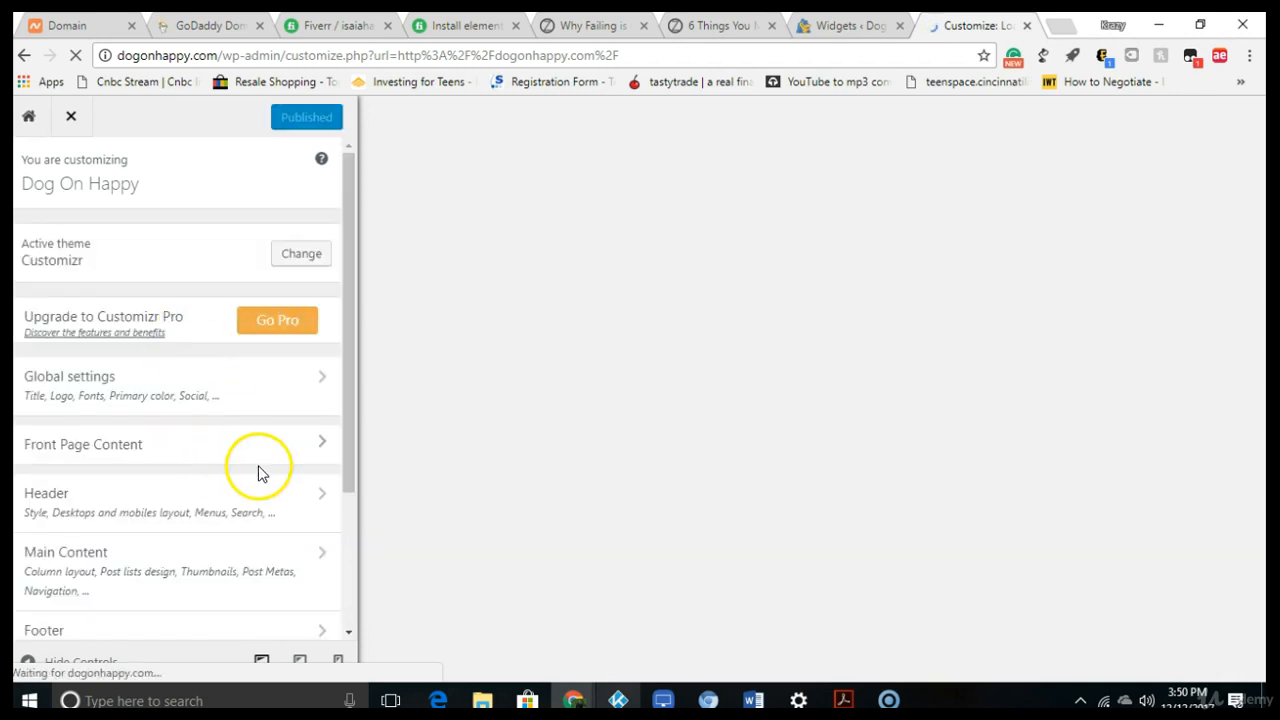
left_click_drag(353, 423, 349, 520)
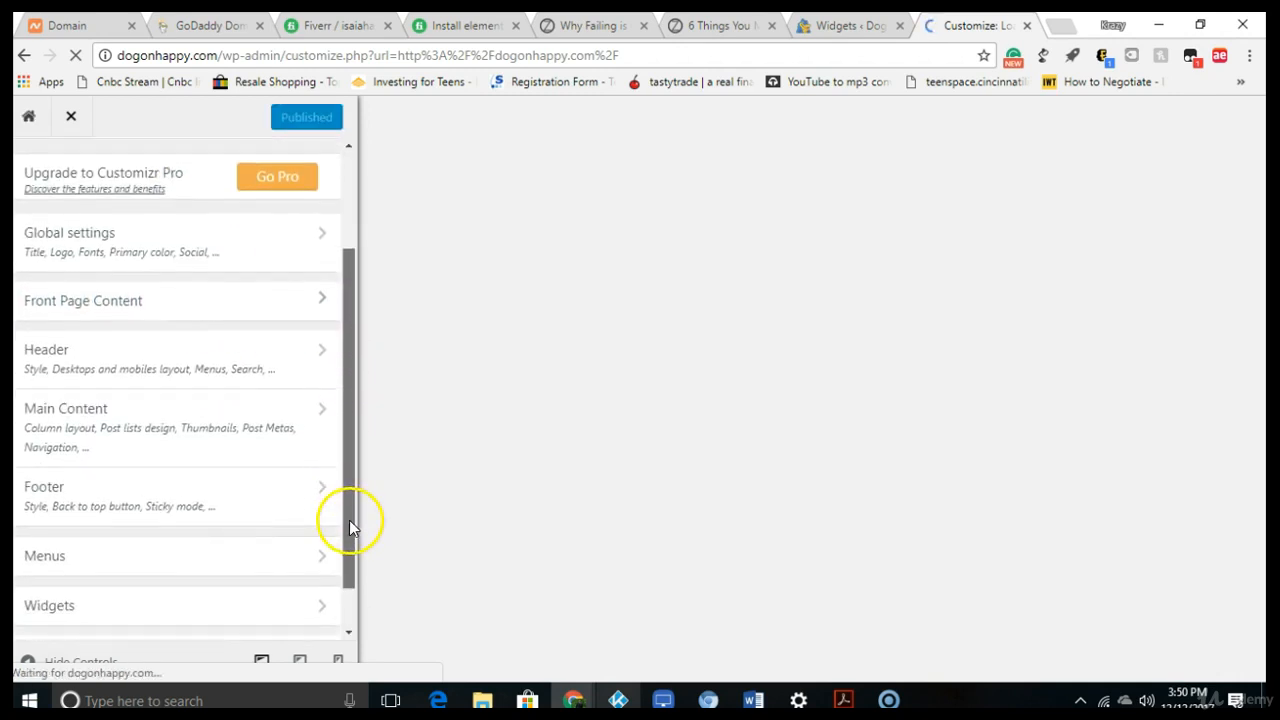
left_click(300, 497)
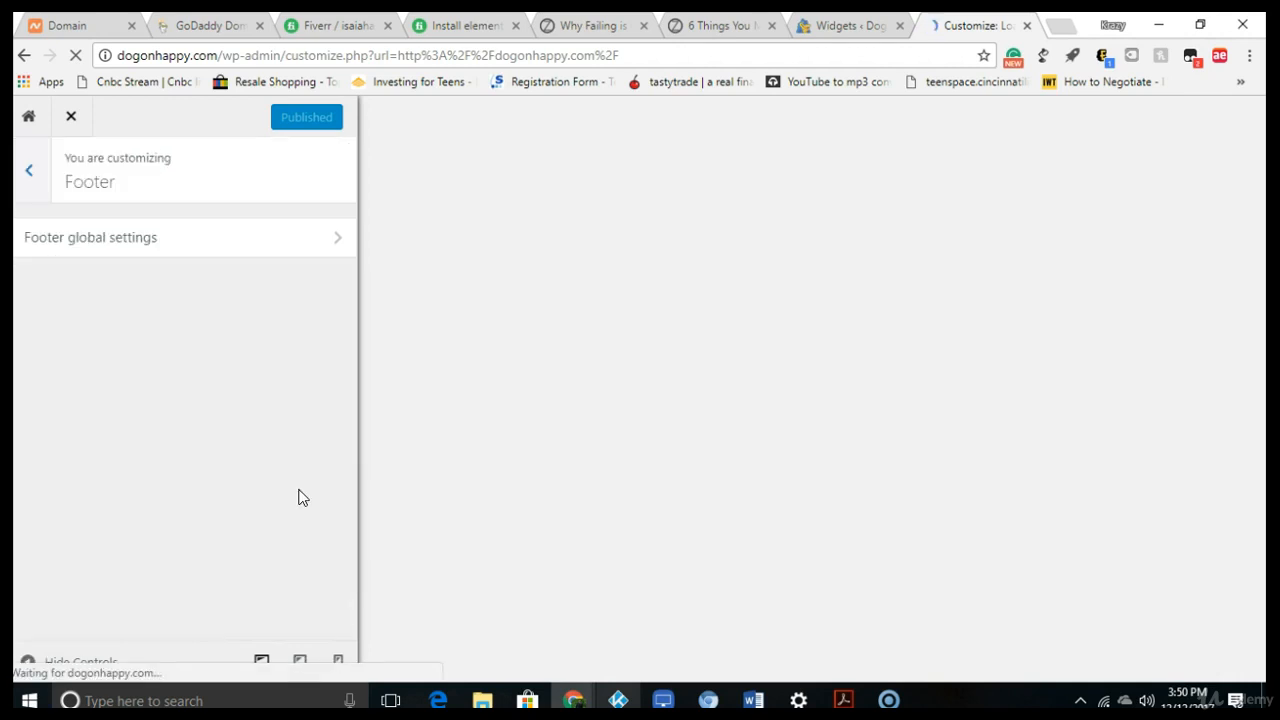
left_click(188, 248)
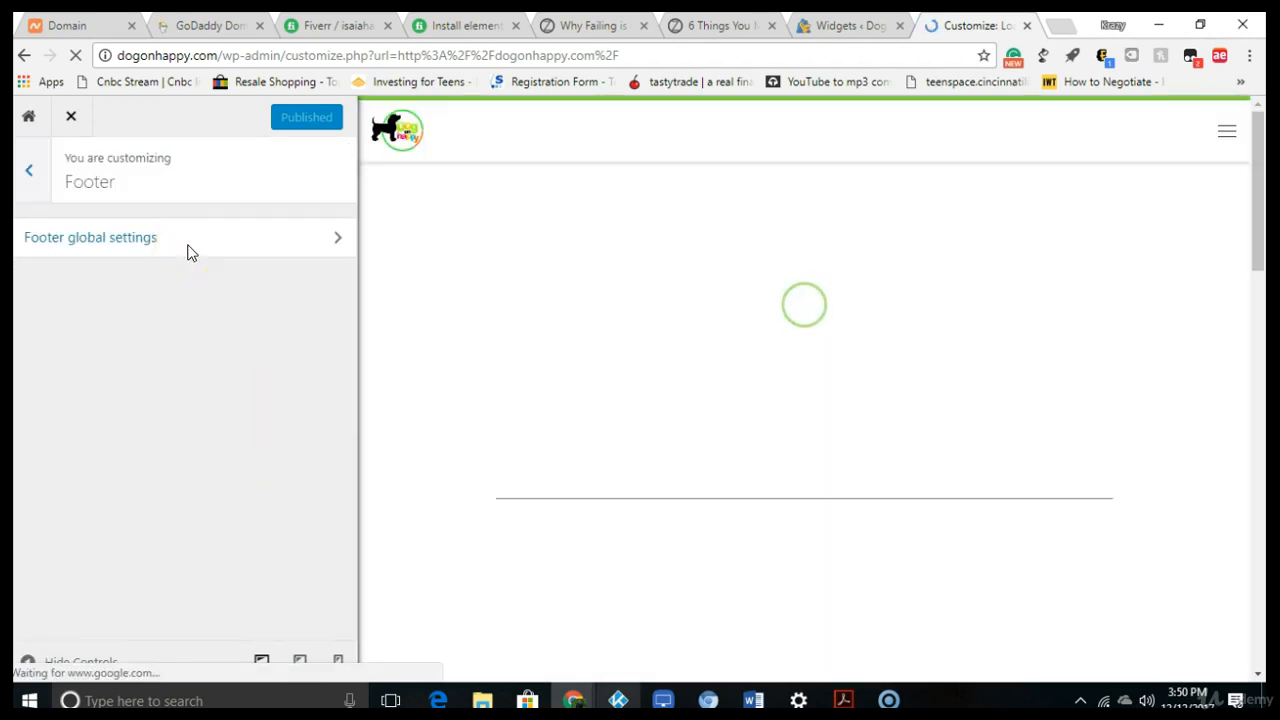
left_click(285, 251)
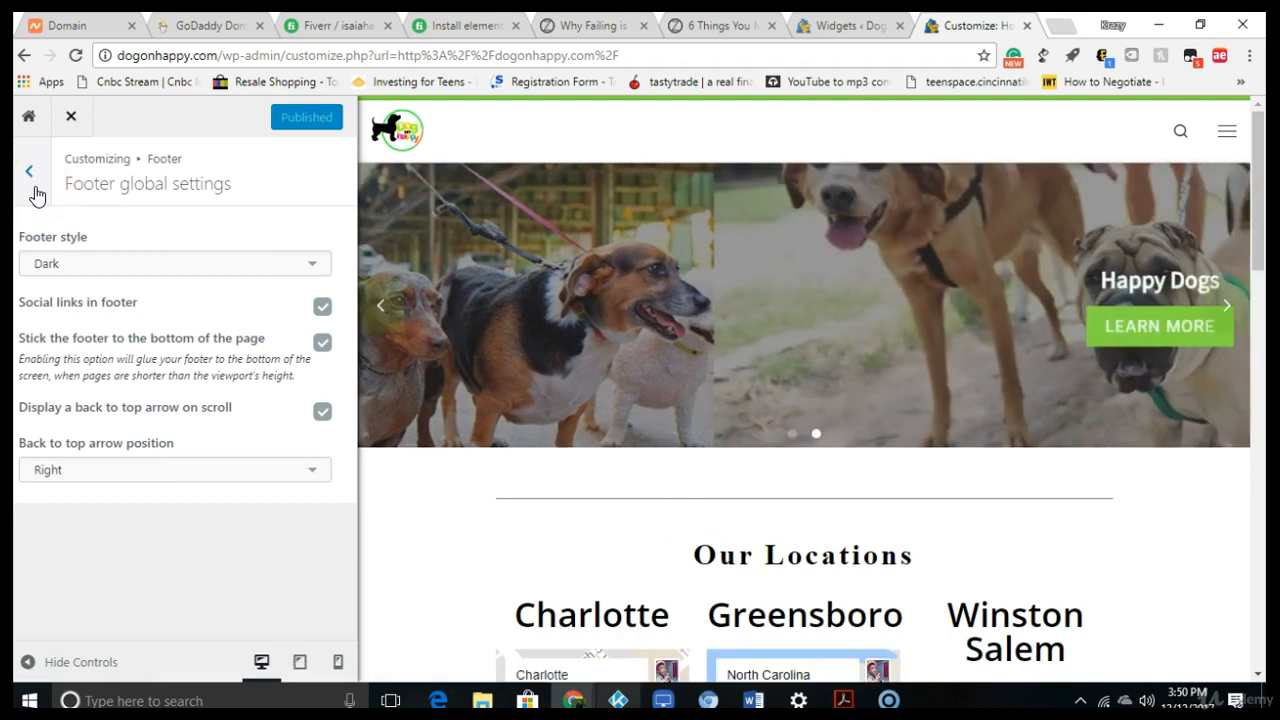
left_click(34, 188)
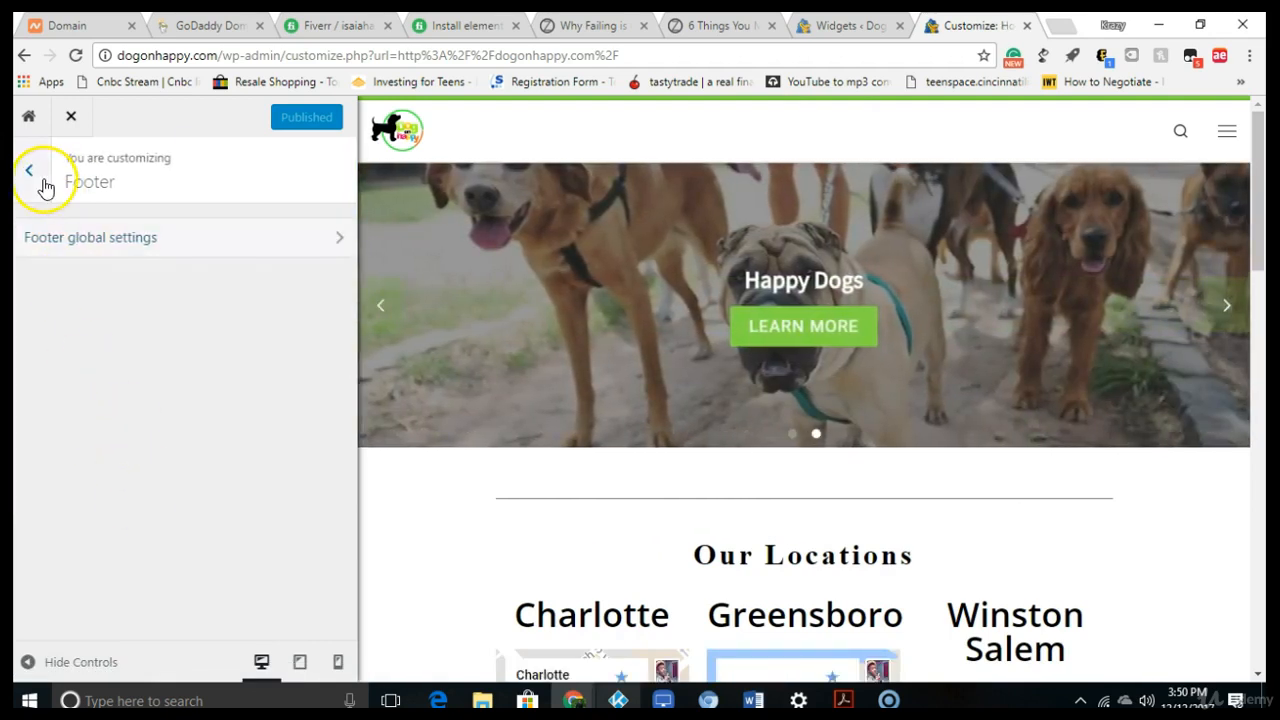
- Open Footer Widget Area One under the customizer's widgets and examine the footer in the page preview
left_click(45, 188)
left_click(126, 598)
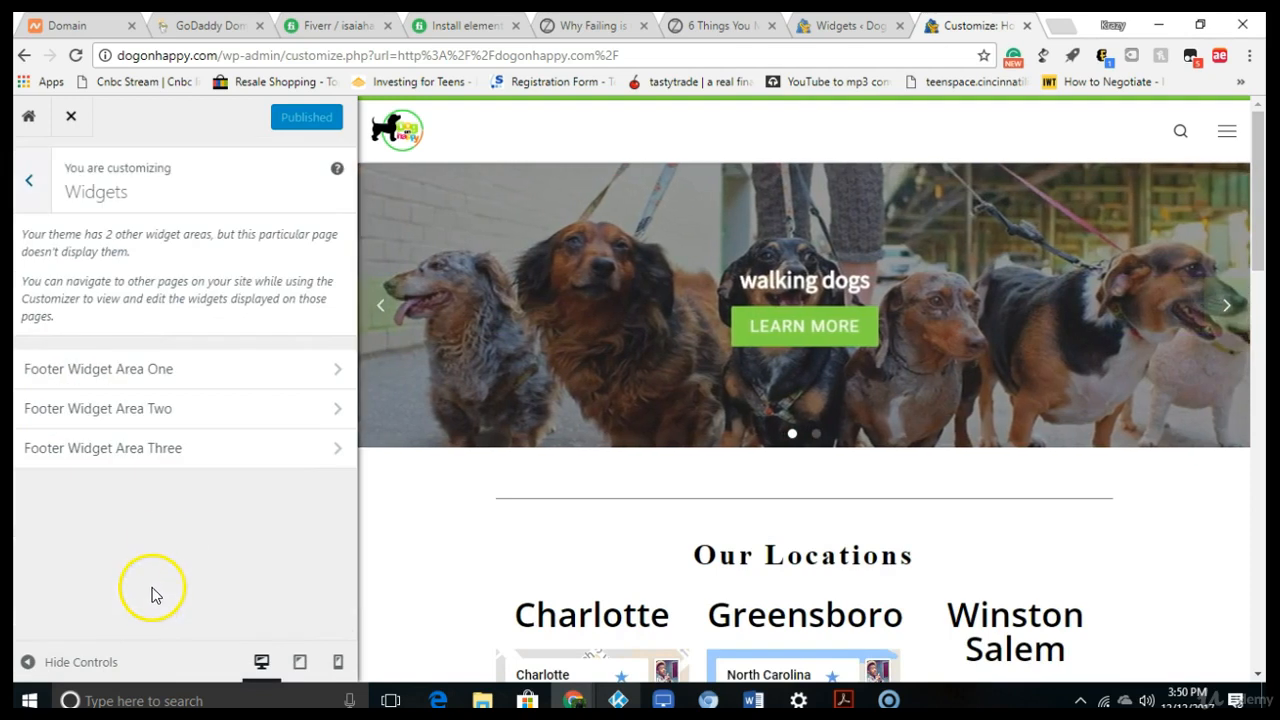
left_click(163, 368)
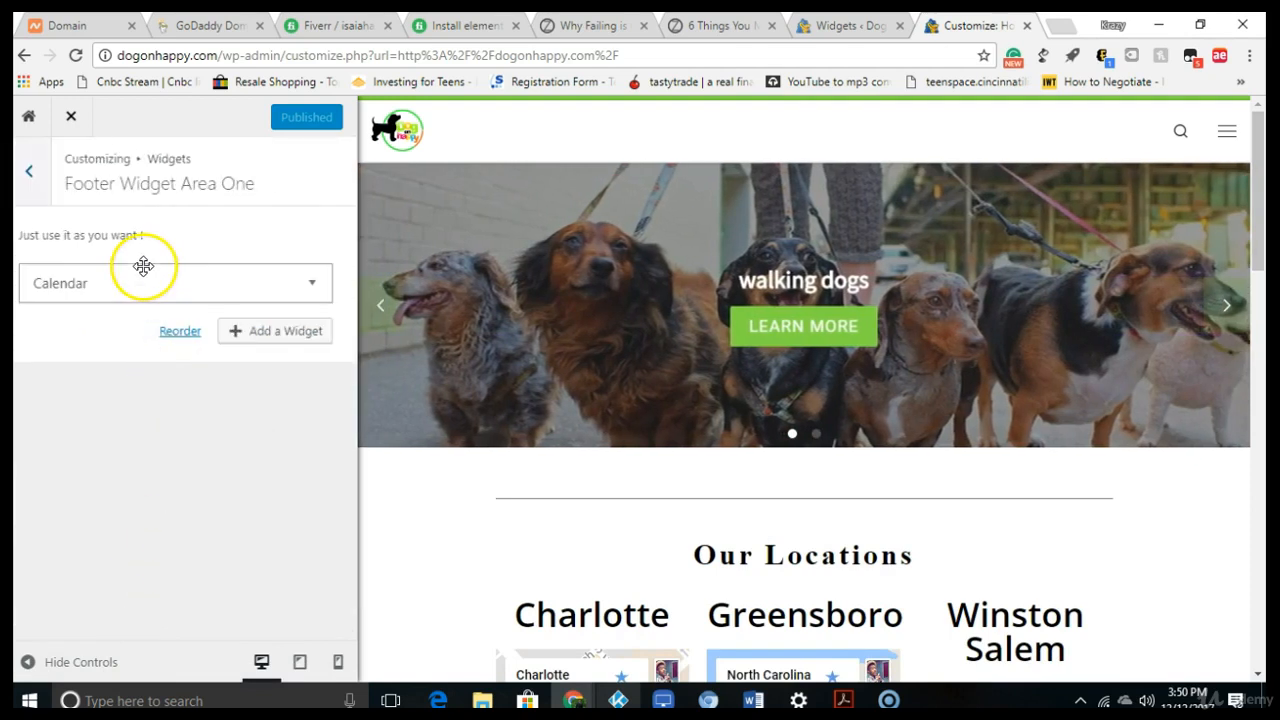
left_click_drag(1256, 240, 1264, 652)
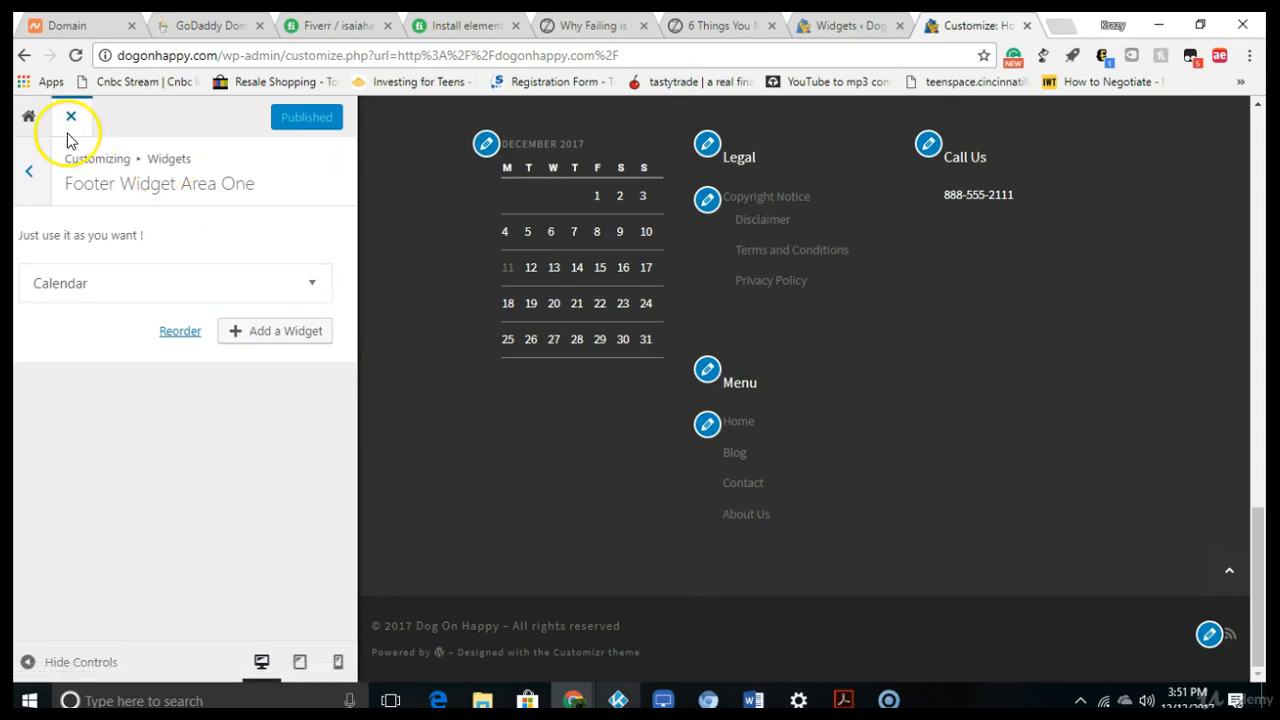
- Remove the Navigation Menu widget titled "Menu" from Footer Widget Area Two and publish the change
left_click(30, 170)
left_click(138, 412)
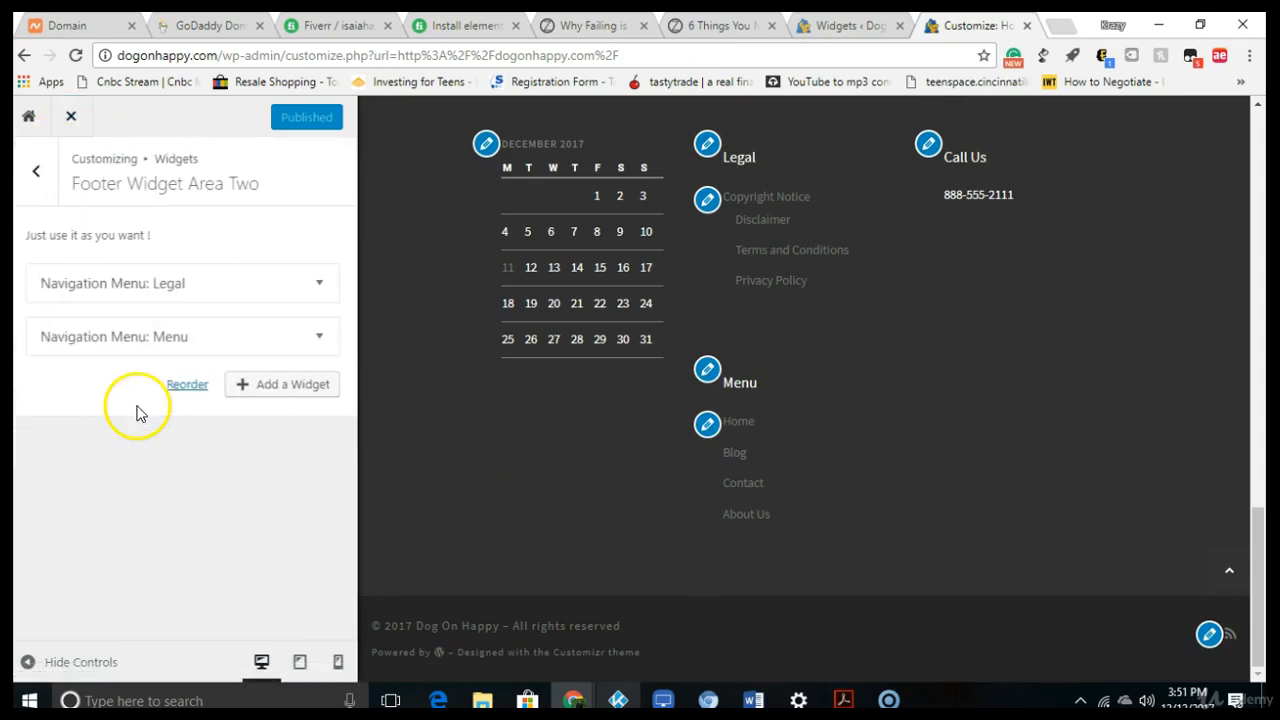
left_click(201, 335)
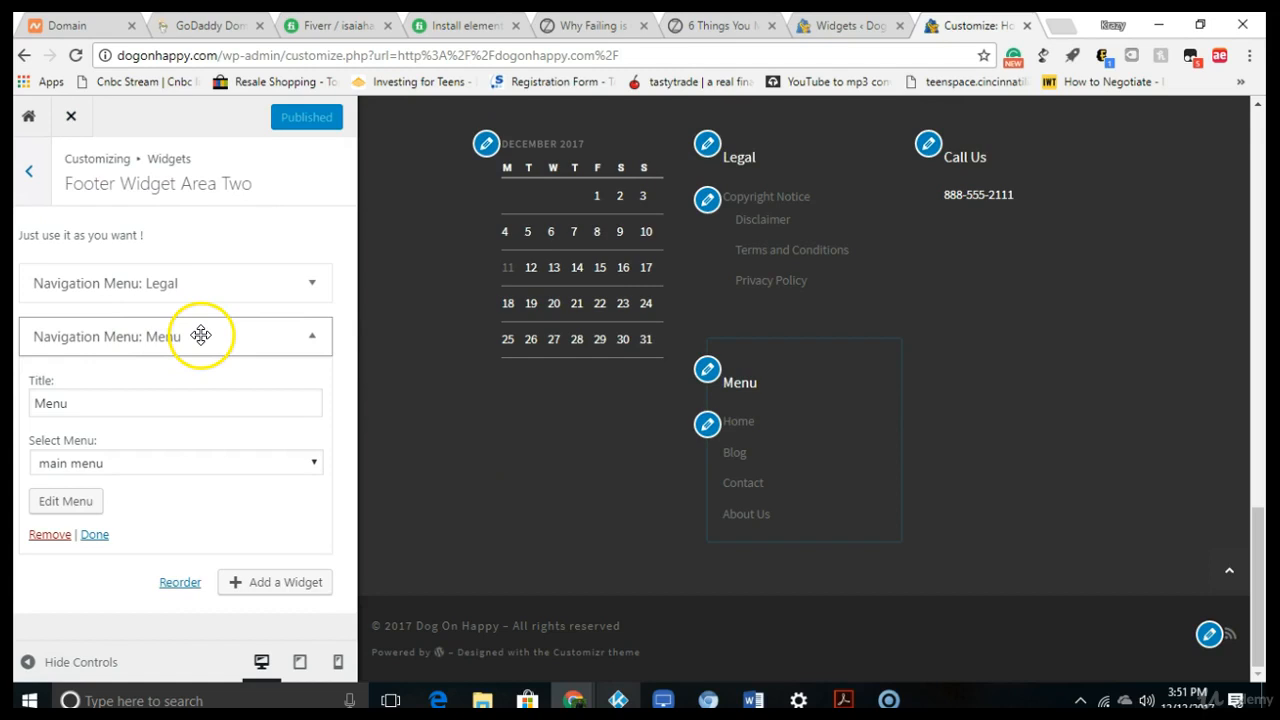
left_click(49, 530)
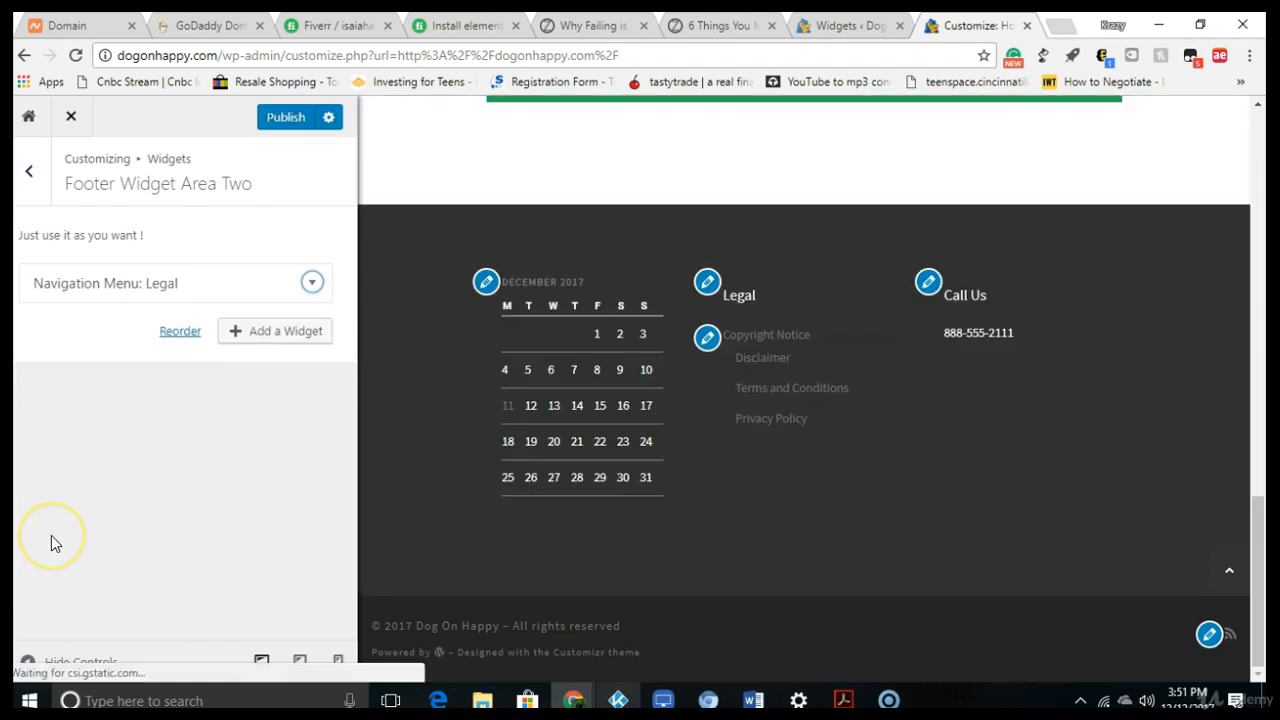
left_click_drag(1255, 480, 1250, 120)
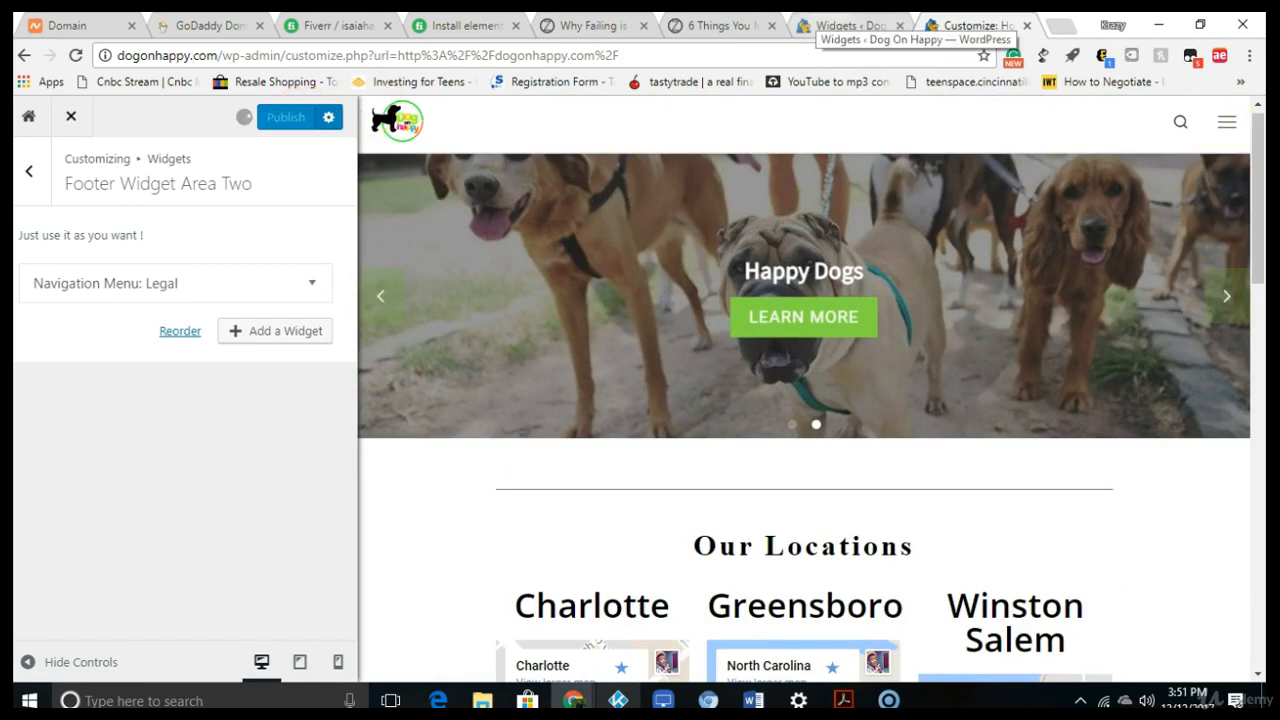
- Return to the live home page and check the calendar, legal links and contact text in the footer
left_click(848, 26)
left_click(965, 25)
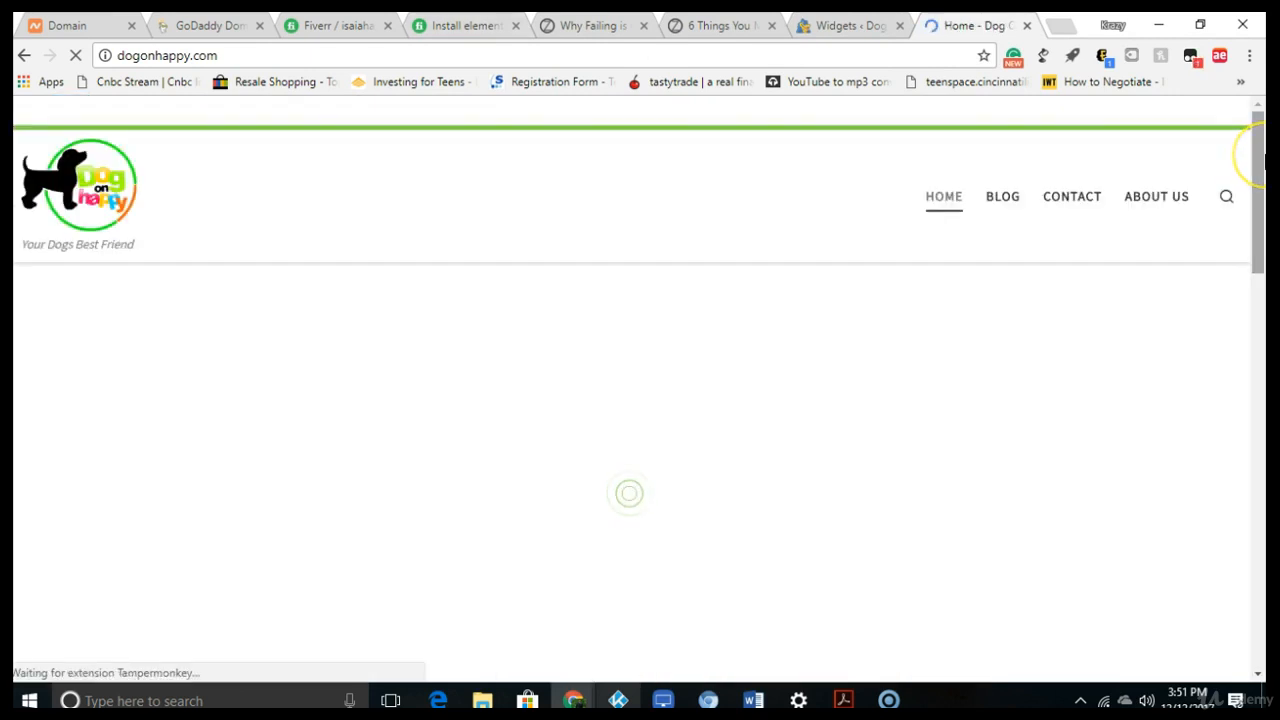
left_click_drag(1261, 280, 1260, 370)
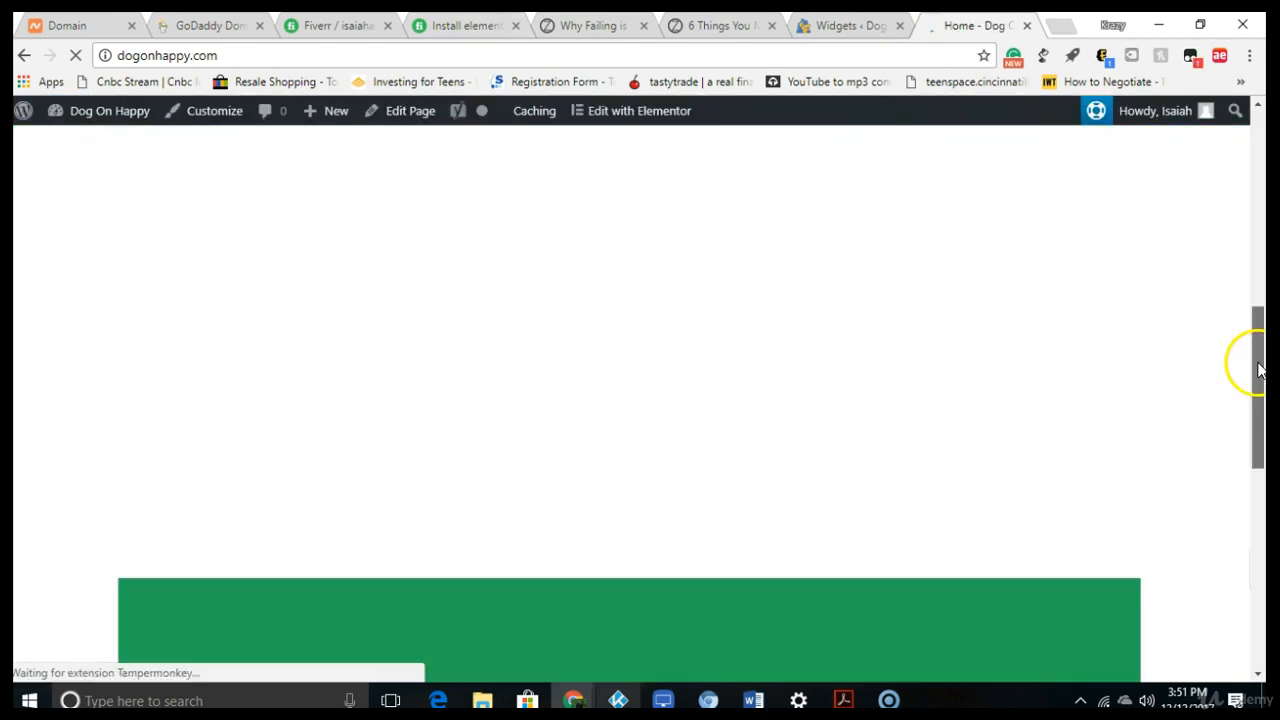
left_click_drag(1259, 455, 1257, 549)
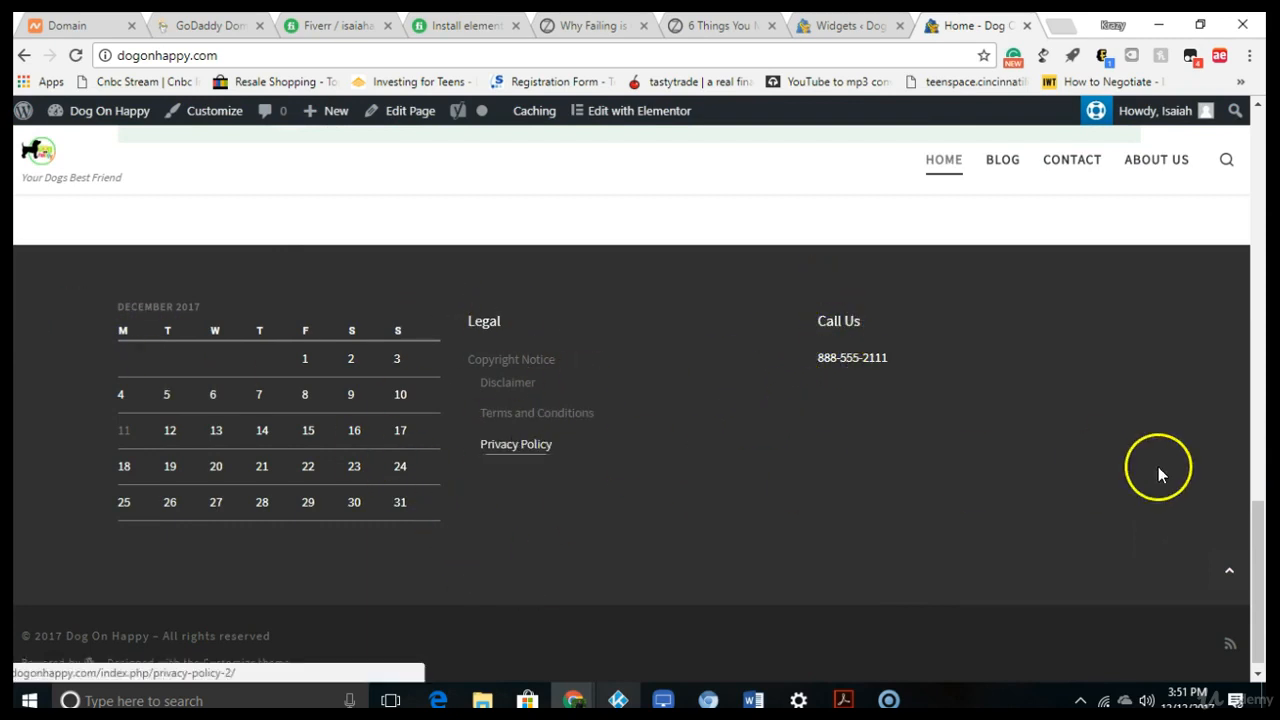
left_click_drag(1253, 534, 1249, 506)
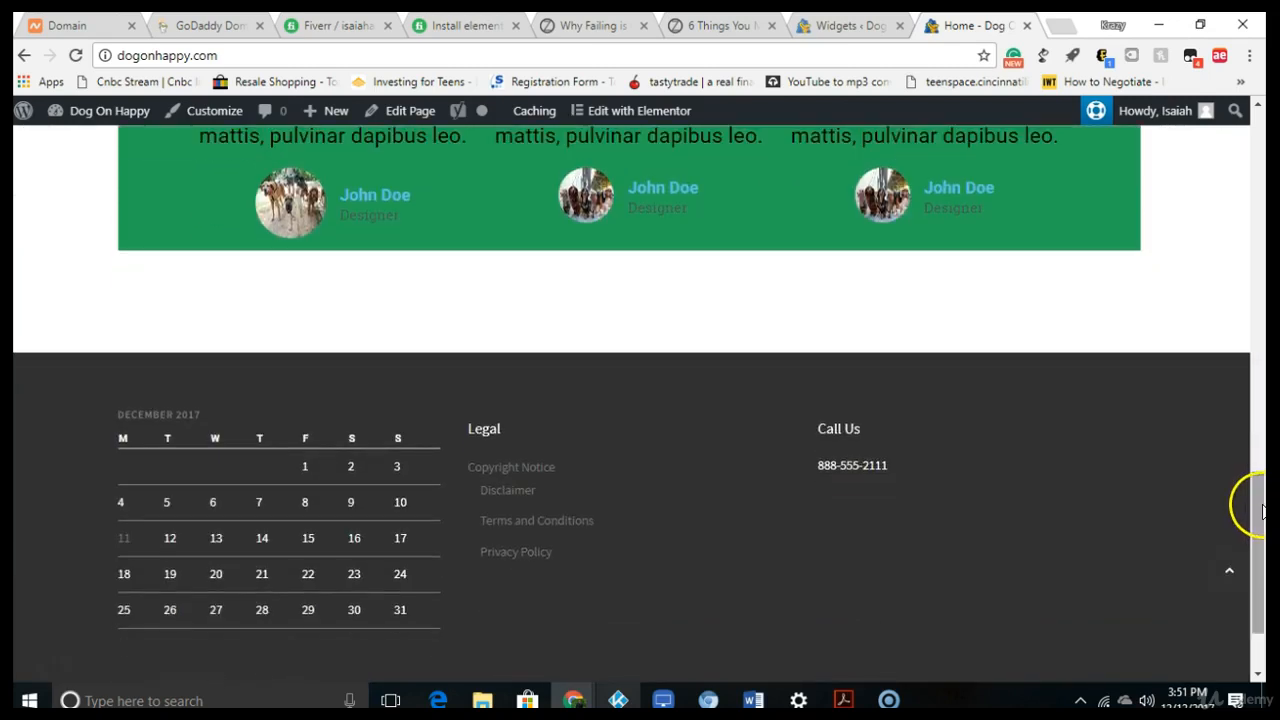
- Open the home page for editing with Elementor and go to the empty drop area above the footer
left_click_drag(1257, 610, 1249, 357)
left_click(598, 118)
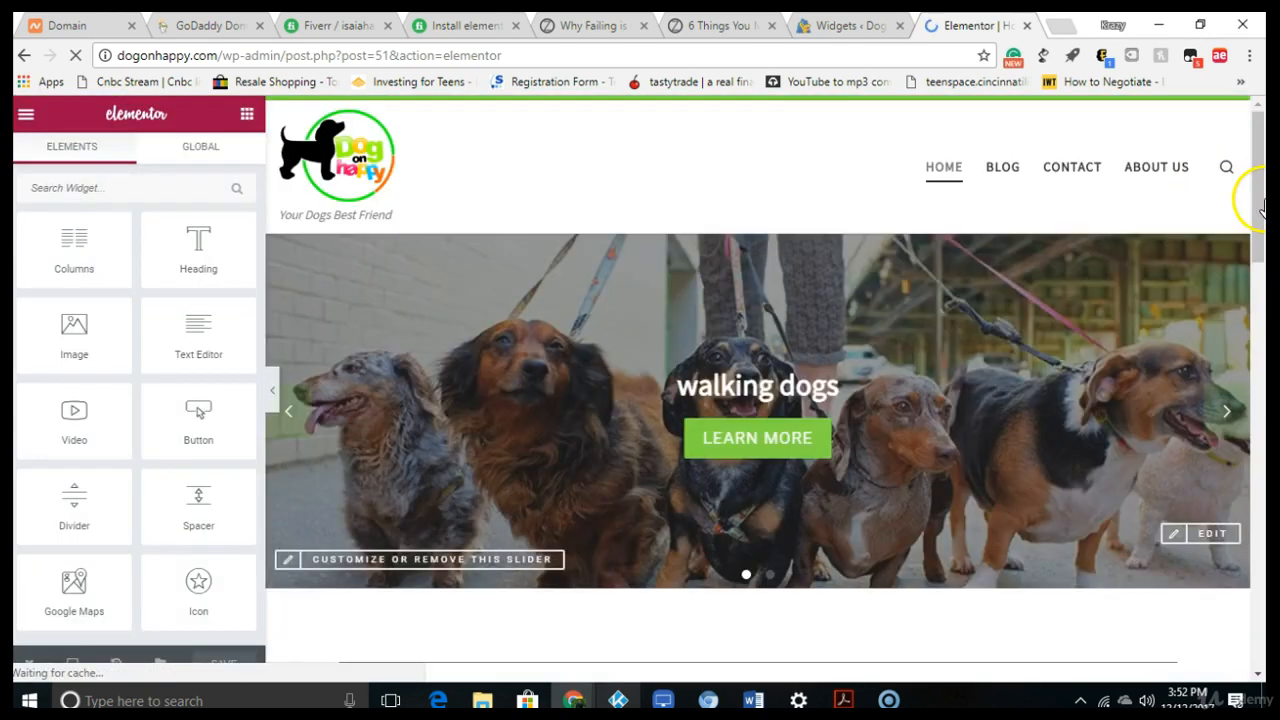
left_click_drag(1262, 207, 1260, 575)
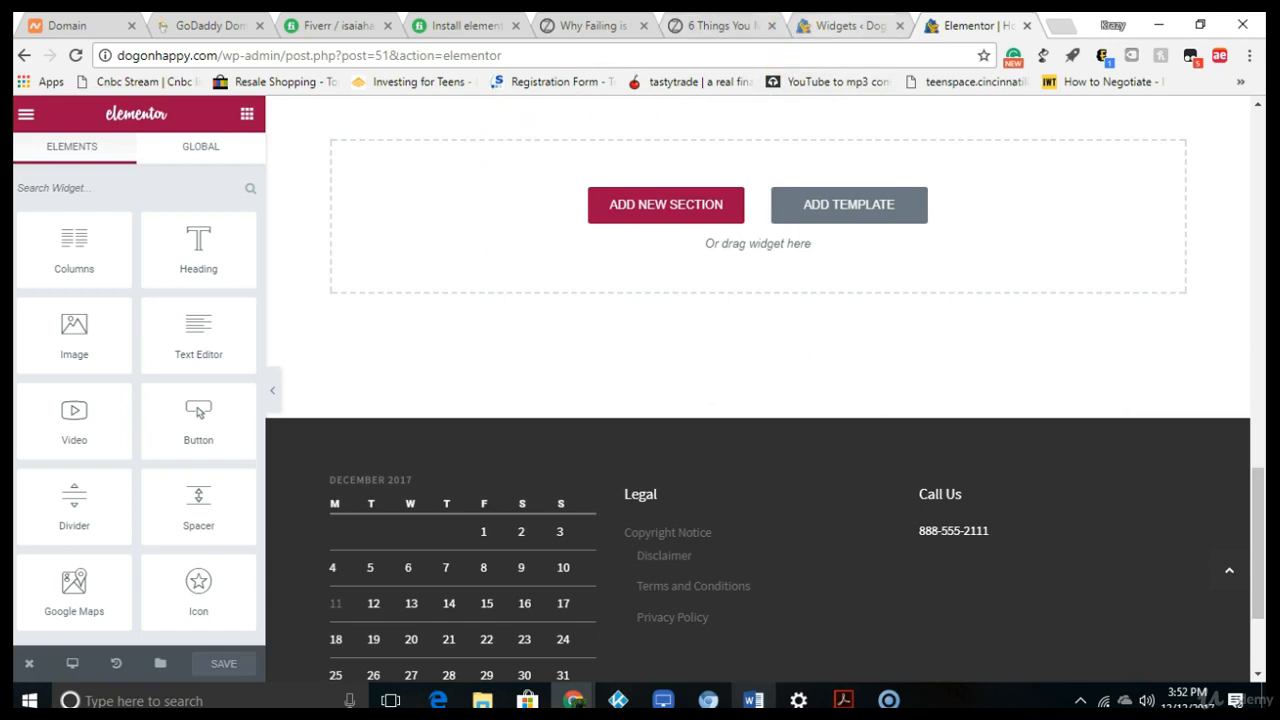
left_click(845, 25)
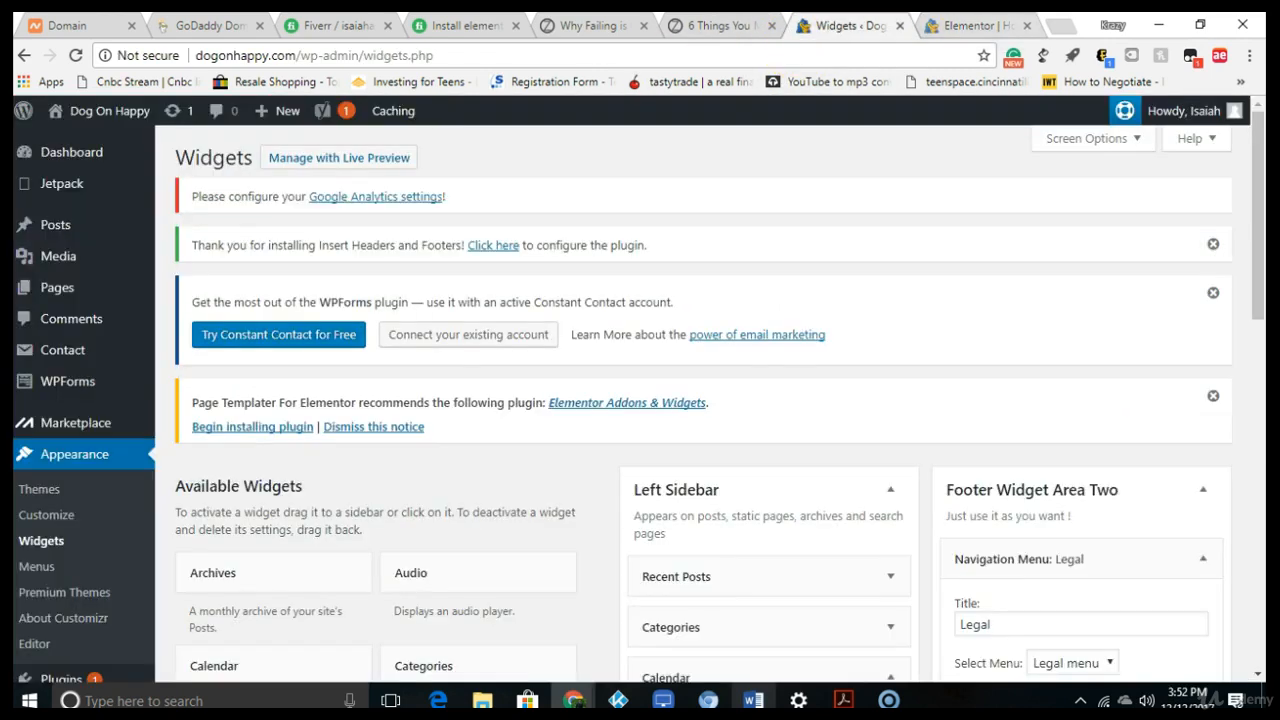
left_click(938, 27)
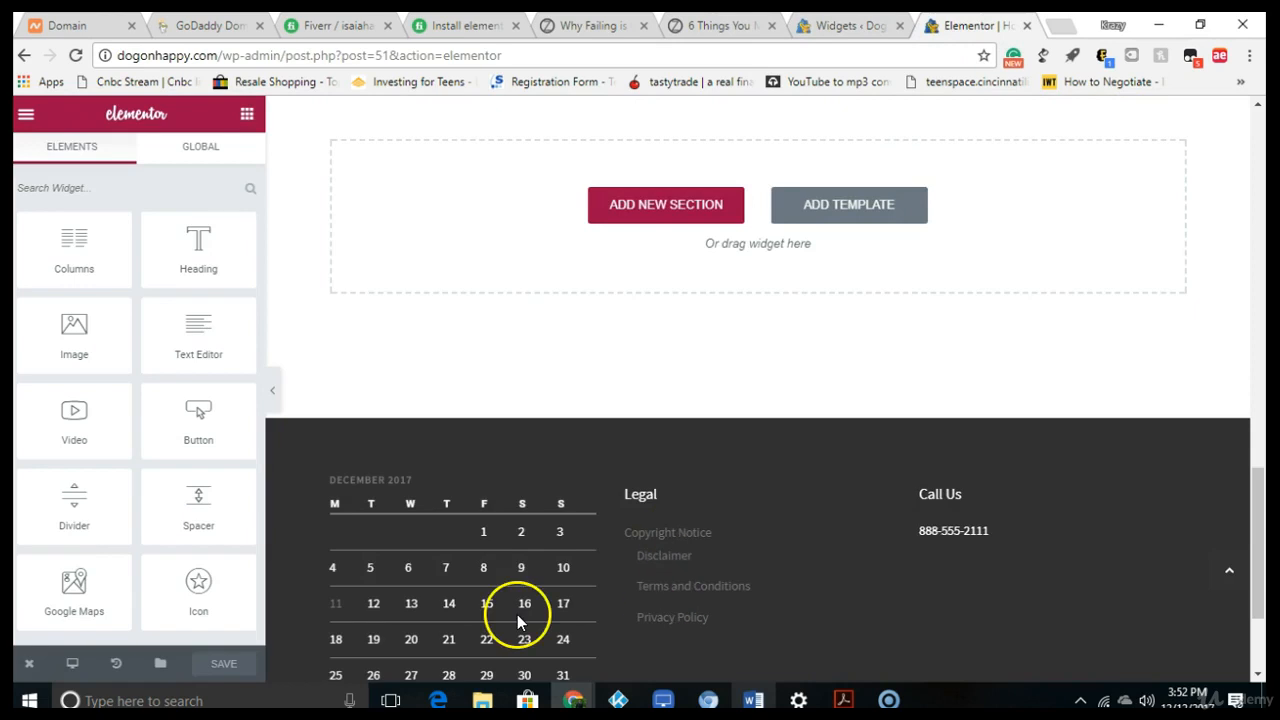
- Add a WordPress Recent Posts widget from the element library to the empty drop area above the footer
left_click(200, 150)
left_click(72, 148)
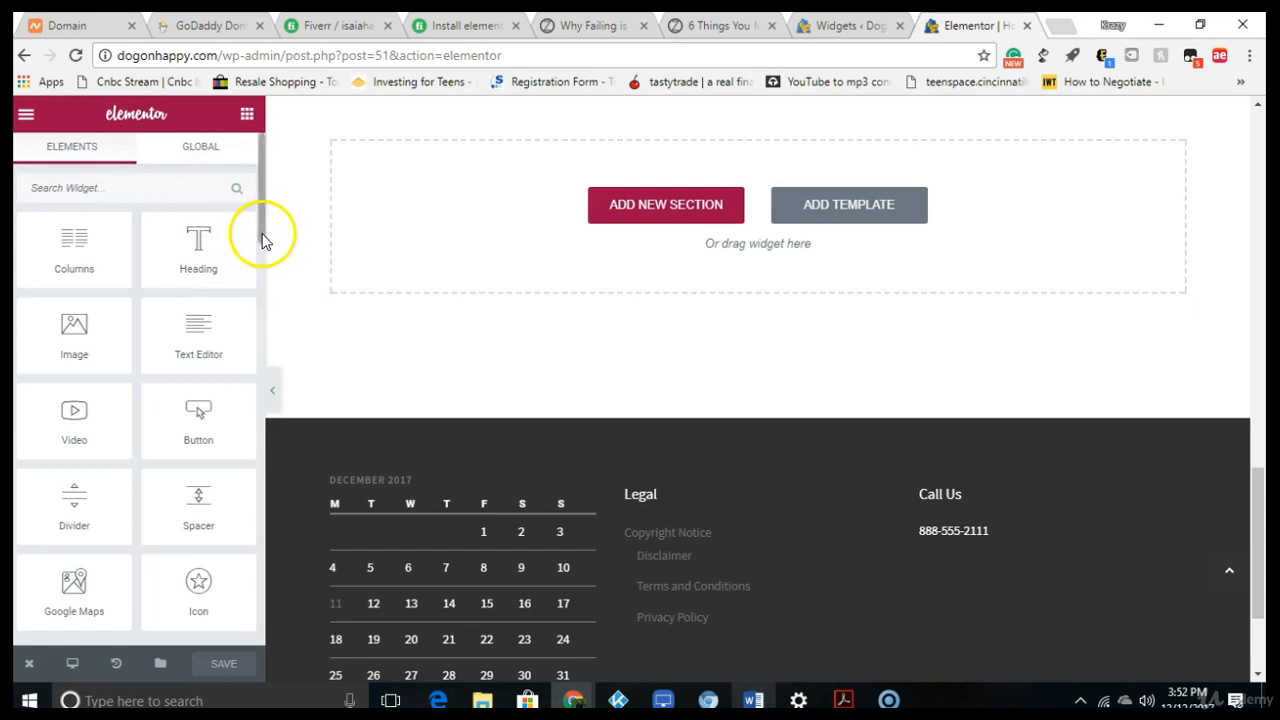
left_click_drag(264, 240, 254, 313)
scroll(229, 500, "down", 10)
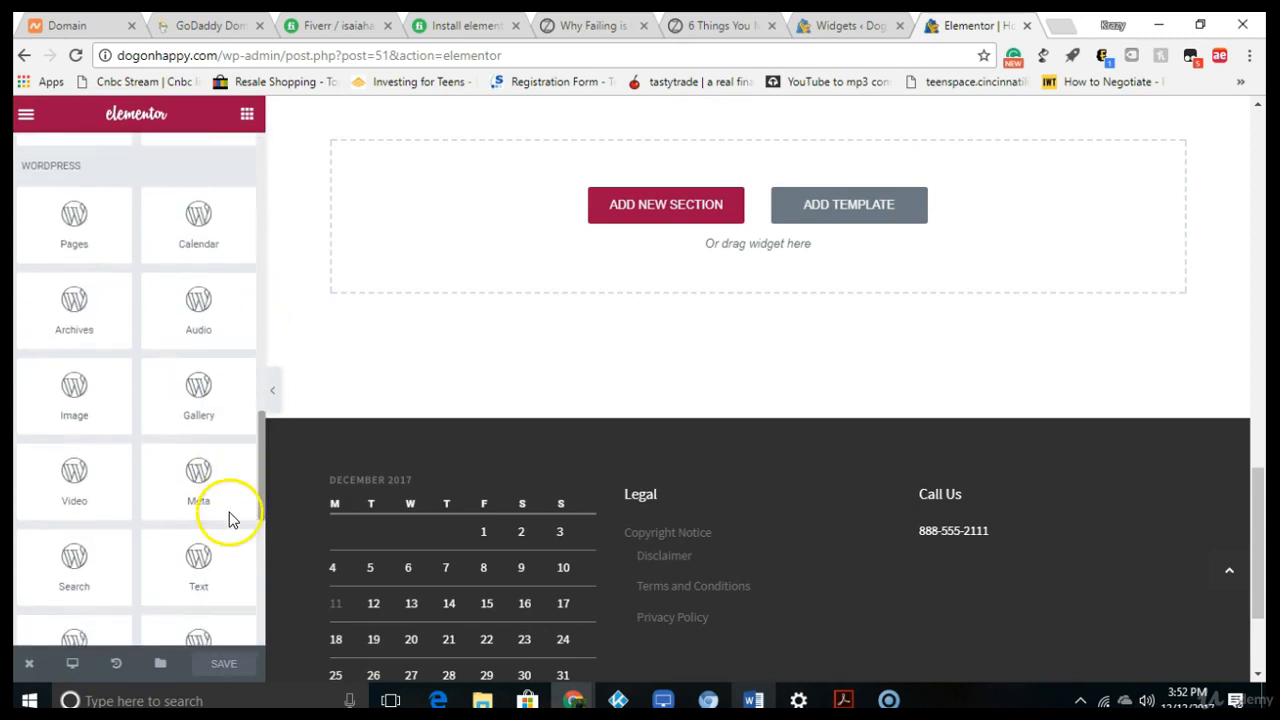
scroll(229, 615, "down", 2)
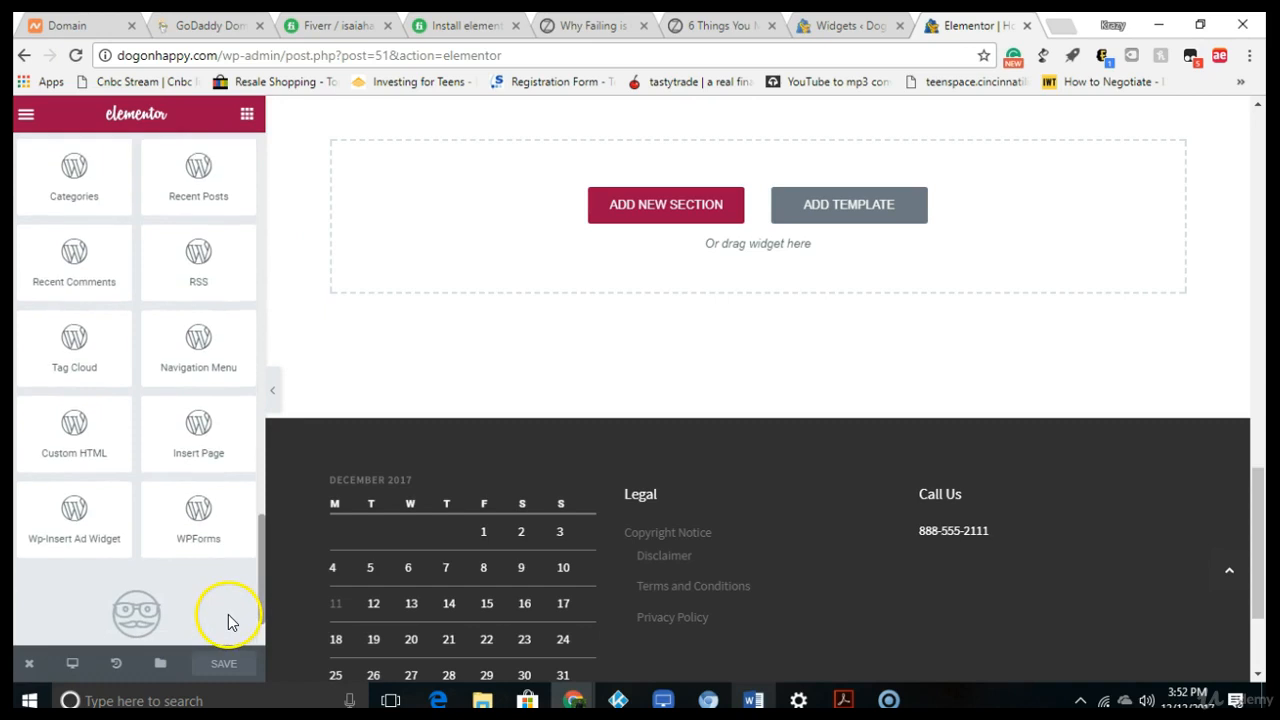
scroll(229, 600, "up", 3)
left_click_drag(184, 374, 604, 275)
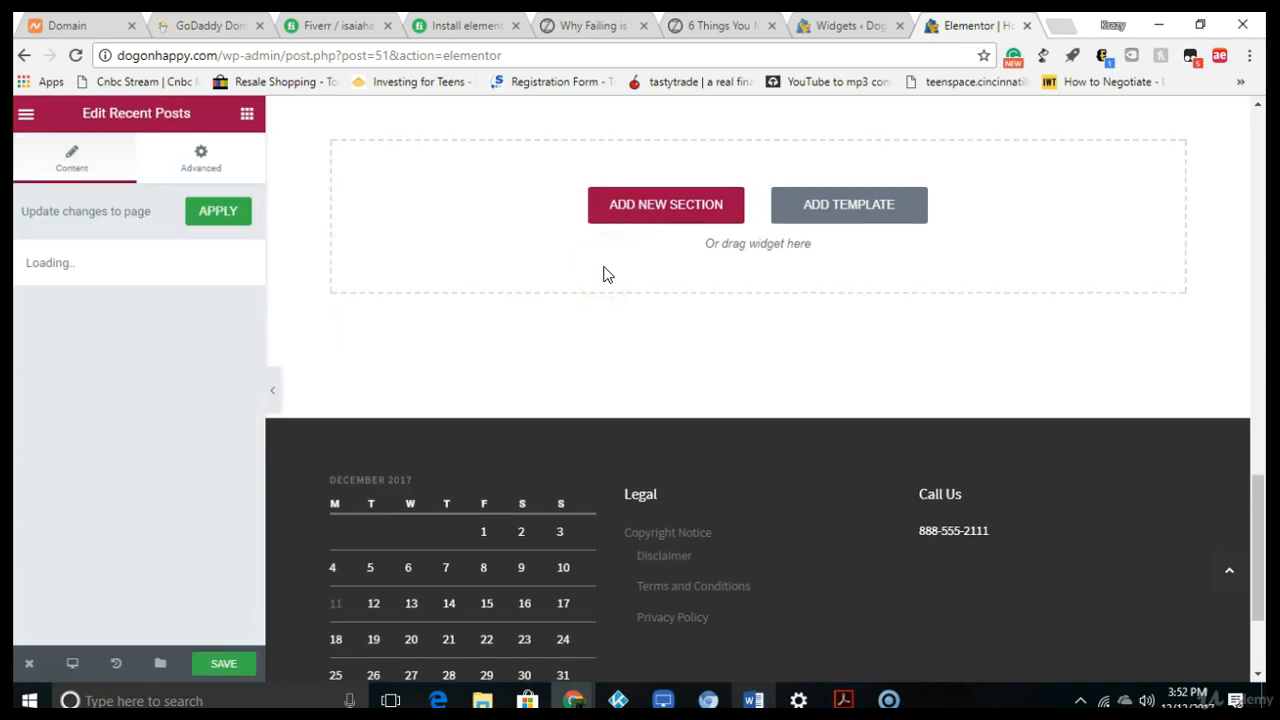
- Add two empty single-column sections below the Recent Posts widget
left_click(640, 208)
left_click(531, 284)
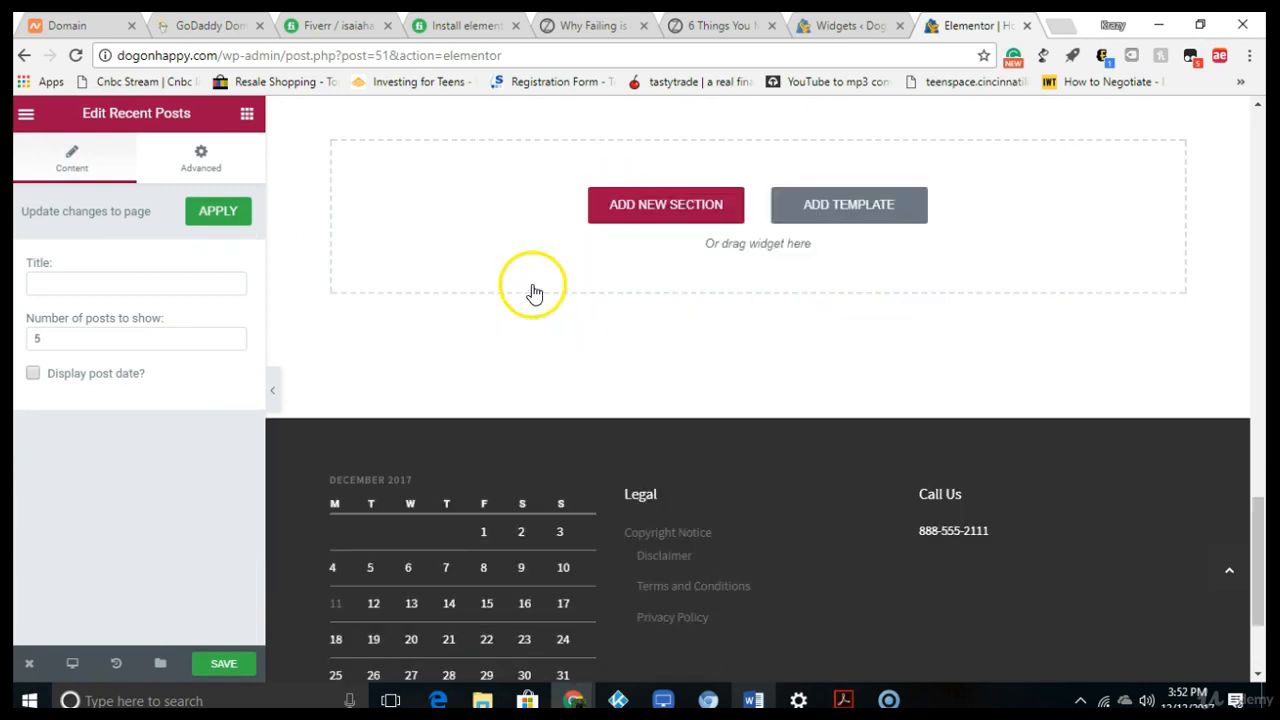
left_click(246, 112)
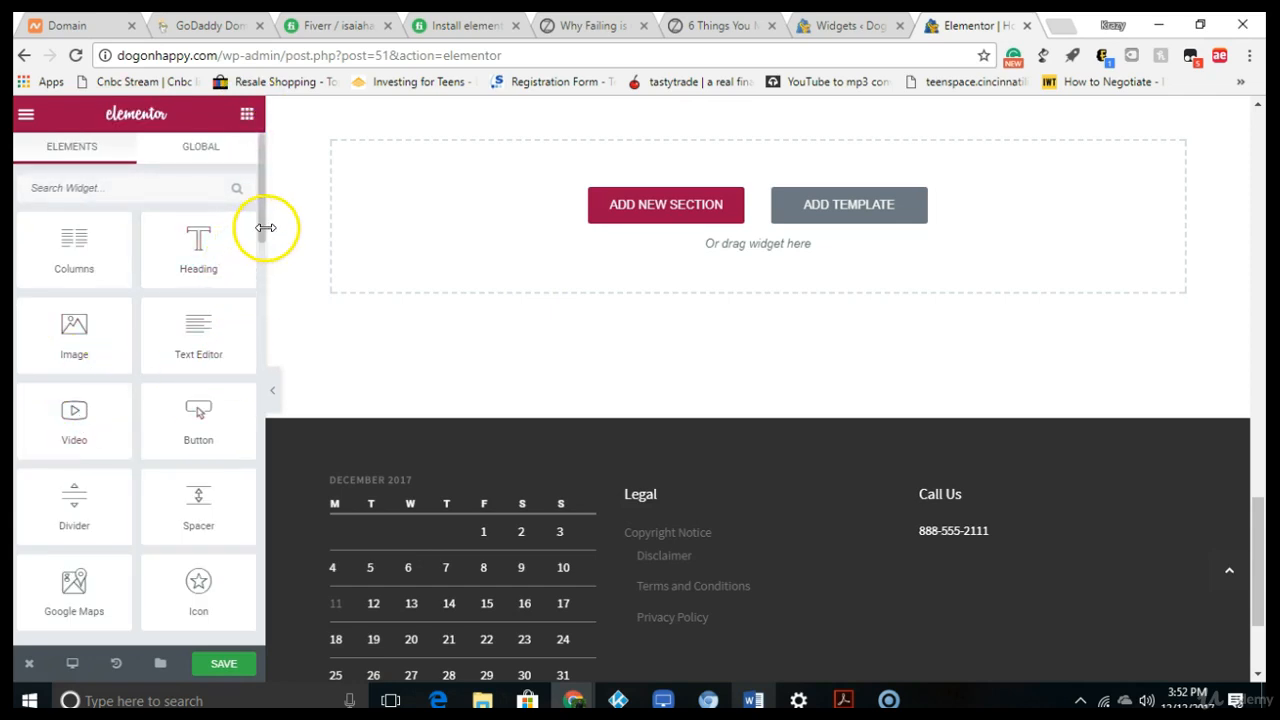
left_click(597, 215)
left_click(514, 304)
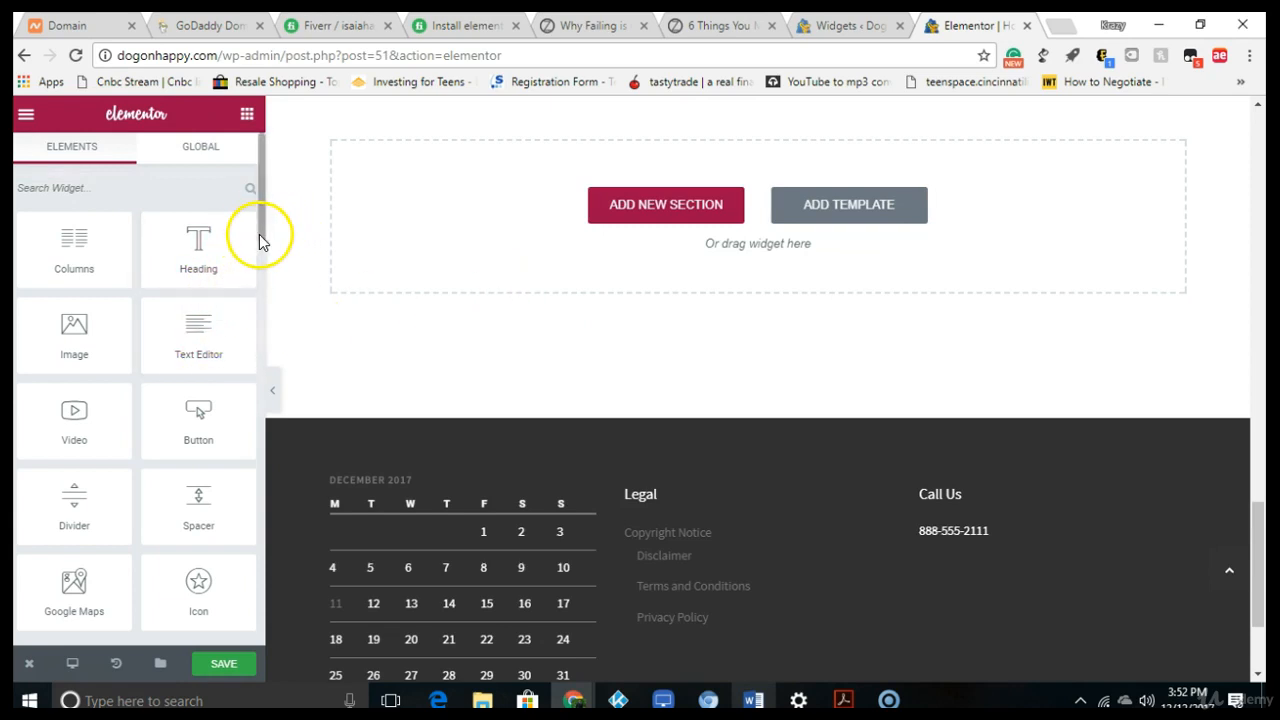
- Add another Recent Posts widget below the empty sections, title it "dummy text" and apply the change
scroll(260, 323, "down", 10)
scroll(237, 590, "down", 5)
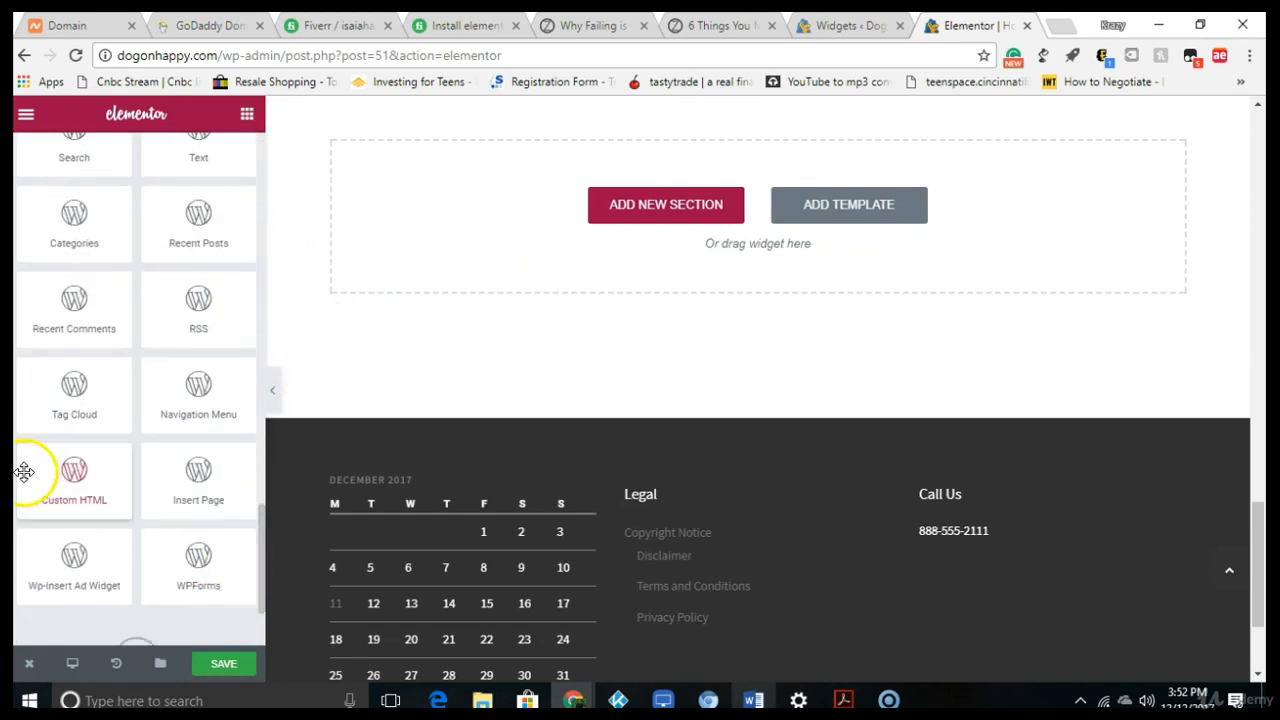
left_click_drag(151, 243, 533, 245)
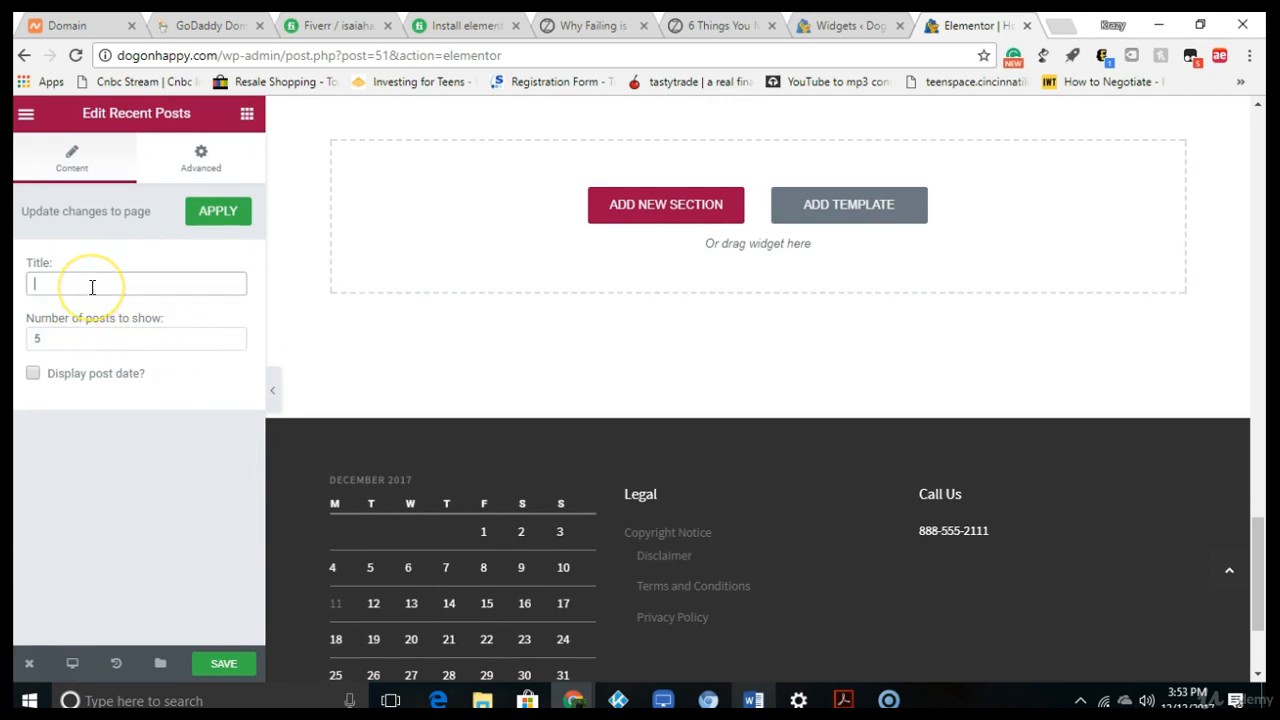
left_click(90, 285)
type("dummy text")
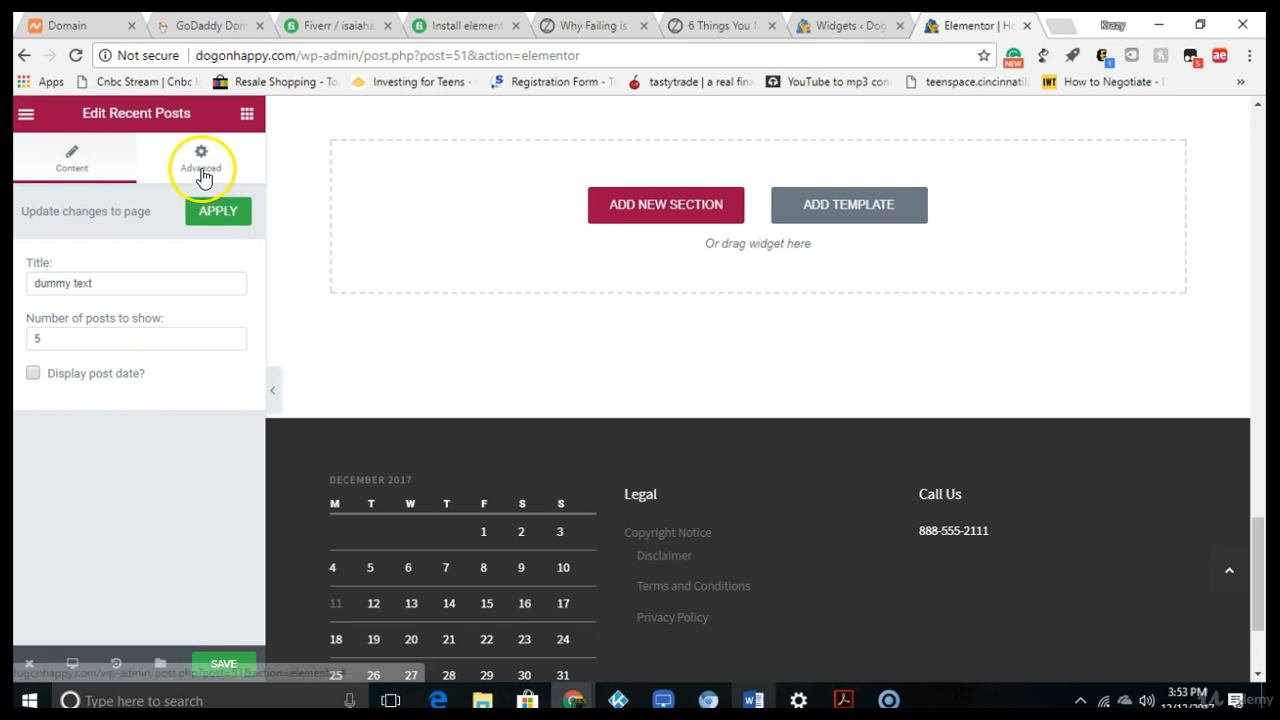
left_click(212, 211)
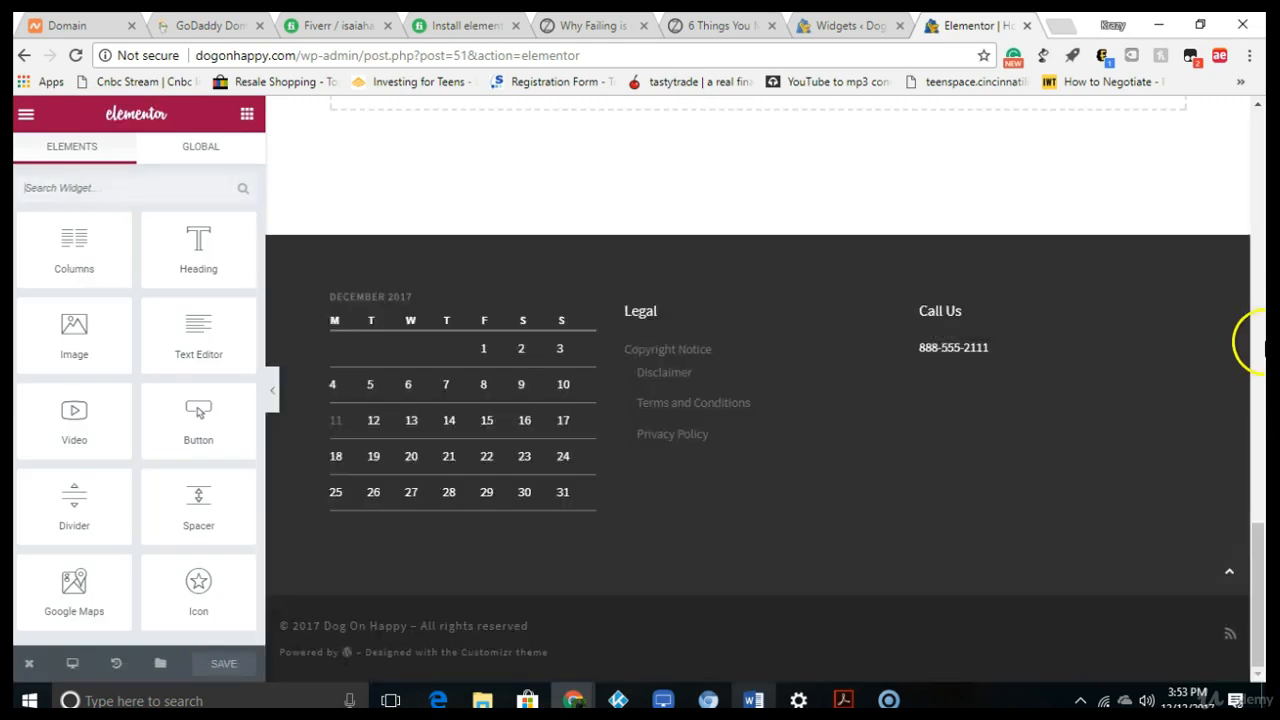
- Delete the two empty sections and the section holding the "dummy text" Recent Posts widget
left_click_drag(1256, 557, 1249, 423)
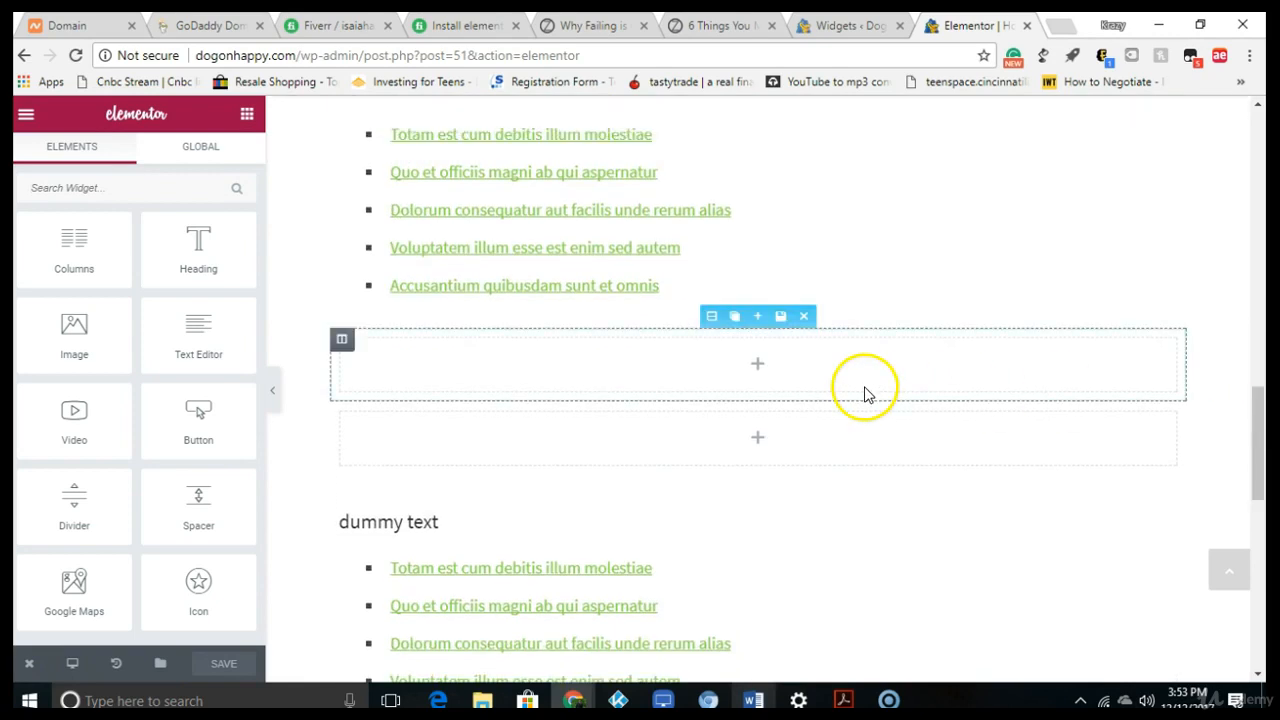
left_click(804, 318)
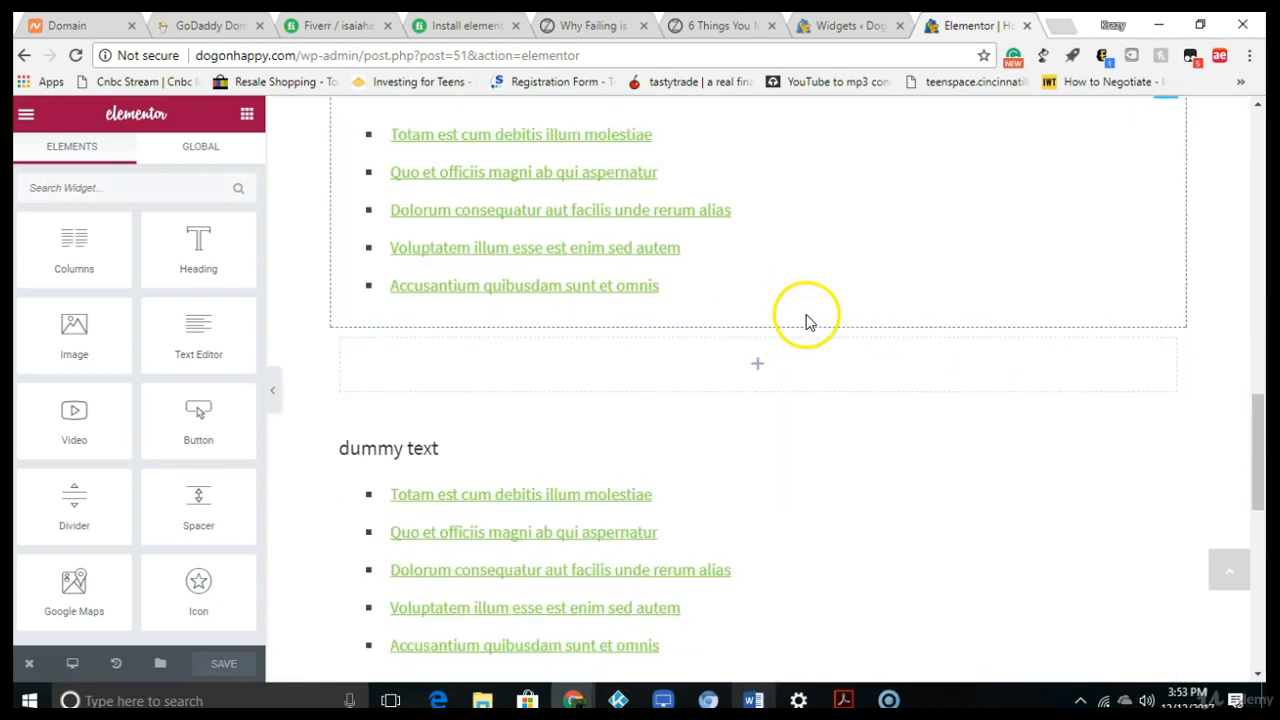
left_click(804, 318)
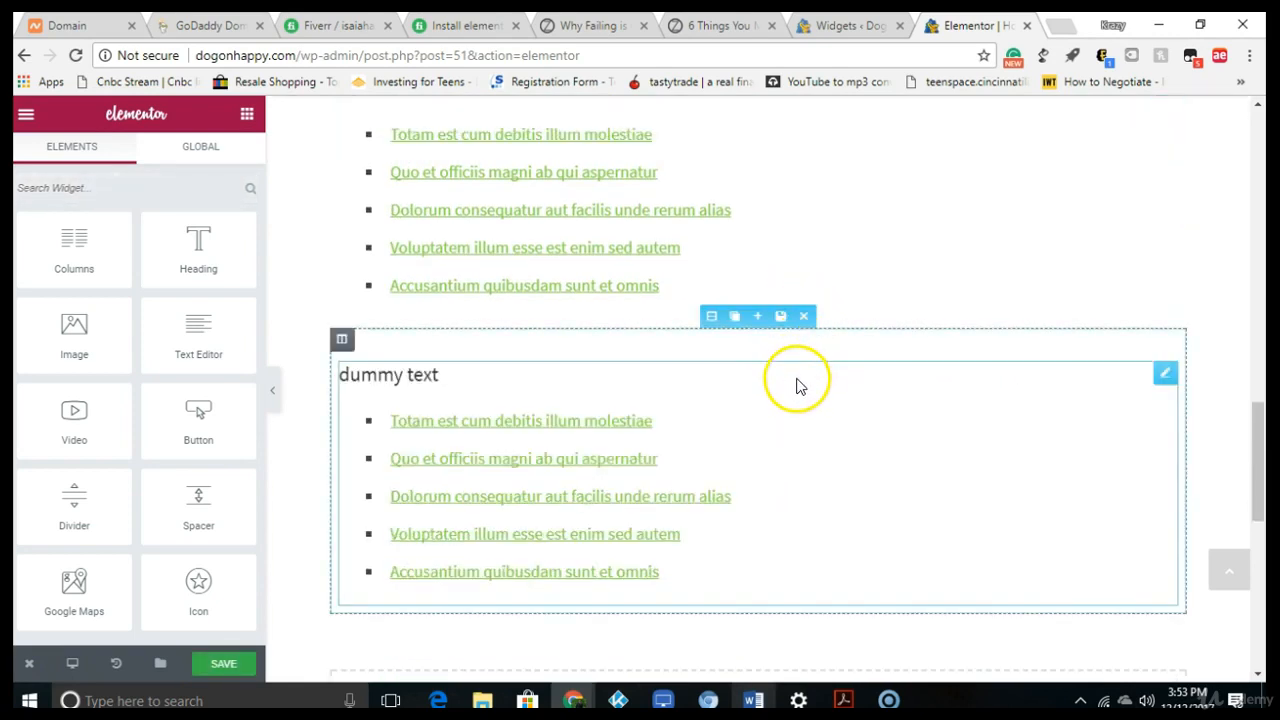
left_click(804, 317)
- Delete the remaining Recent Posts section below the green testimonials
left_click_drag(1251, 537, 1262, 415)
scroll(1262, 415, "down", 1)
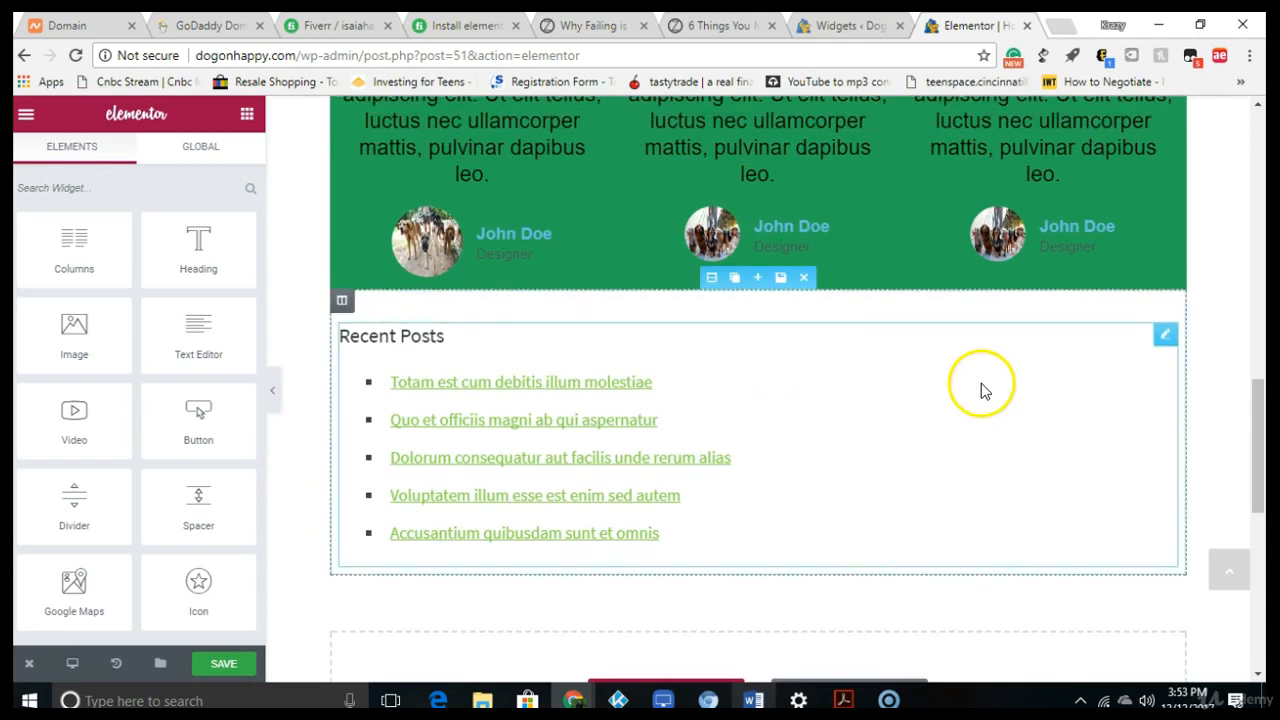
left_click(1160, 334)
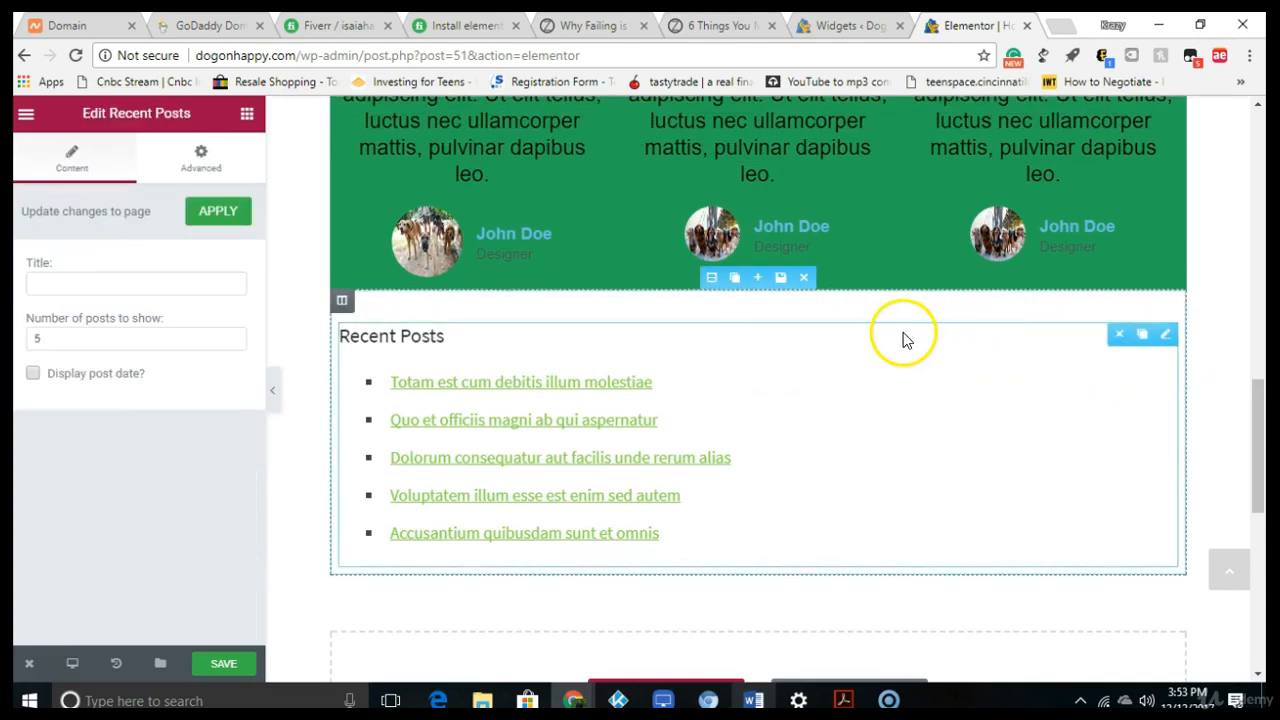
left_click(803, 279)
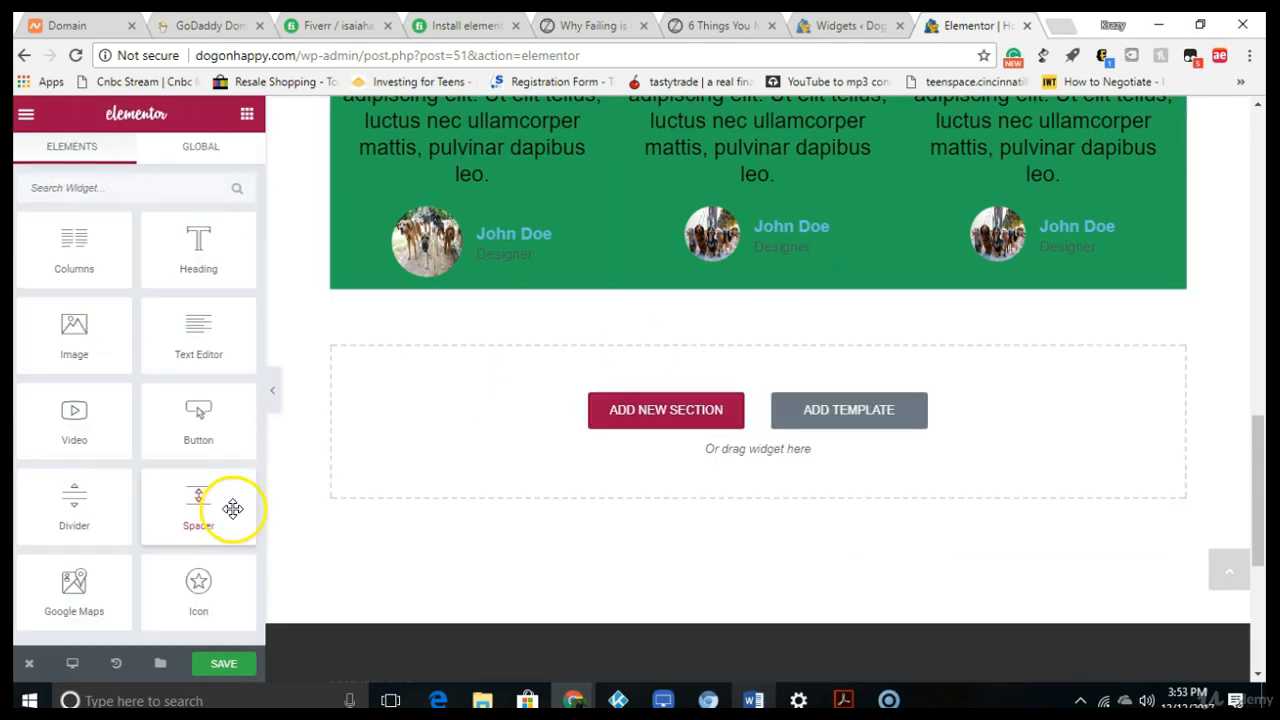